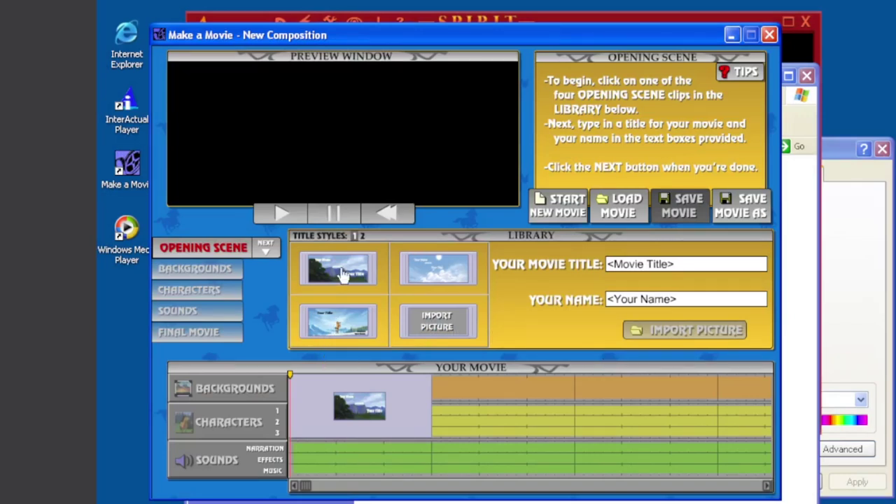
Step: Play the mountain landscape and cloudy-sky opening scenes from the first page of title styles, rewinding after each
{"action": "left_click", "coordinate": [293, 217]}
{"action": "left_click", "coordinate": [392, 214]}
{"action": "left_click", "coordinate": [438, 273]}
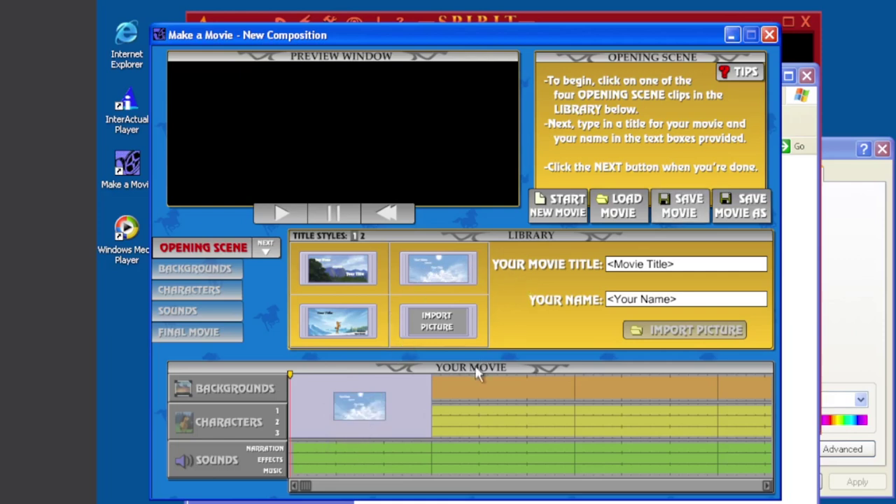
{"action": "left_click", "coordinate": [299, 221]}
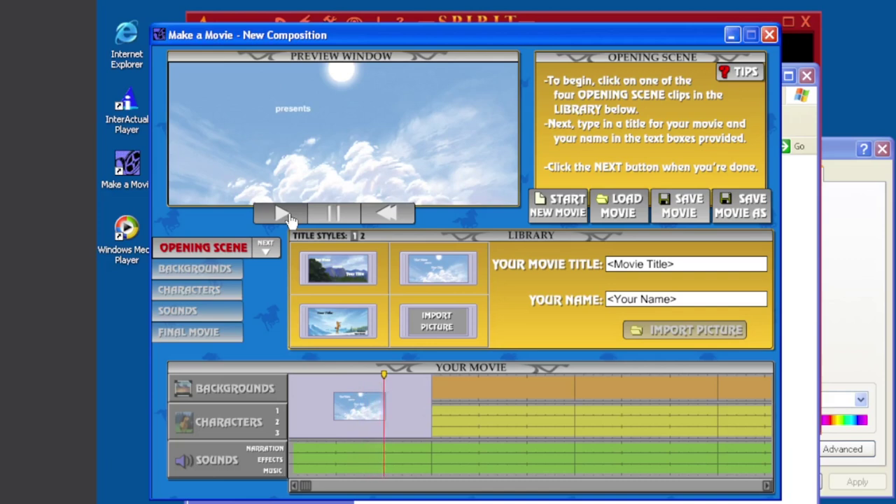
{"action": "left_click", "coordinate": [382, 221]}
Step: Preview the opening scene with the rearing horse in the snow and rewind it
{"action": "left_click", "coordinate": [350, 336]}
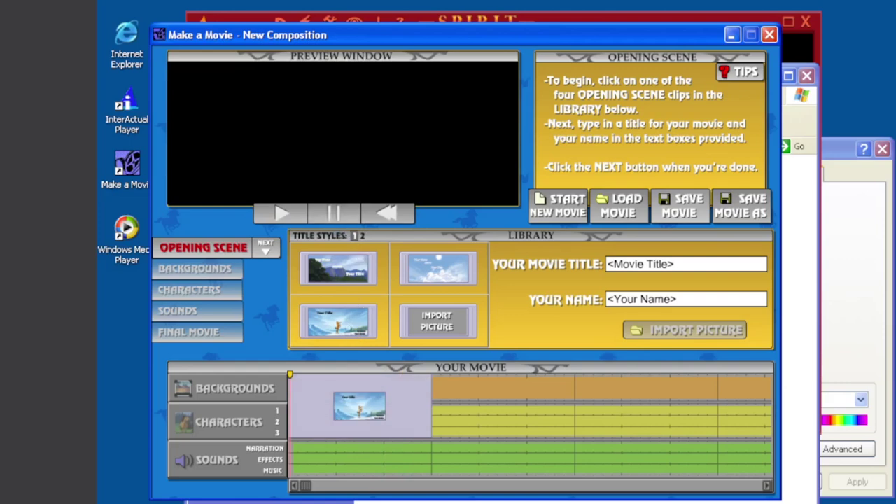
{"action": "left_click", "coordinate": [293, 218]}
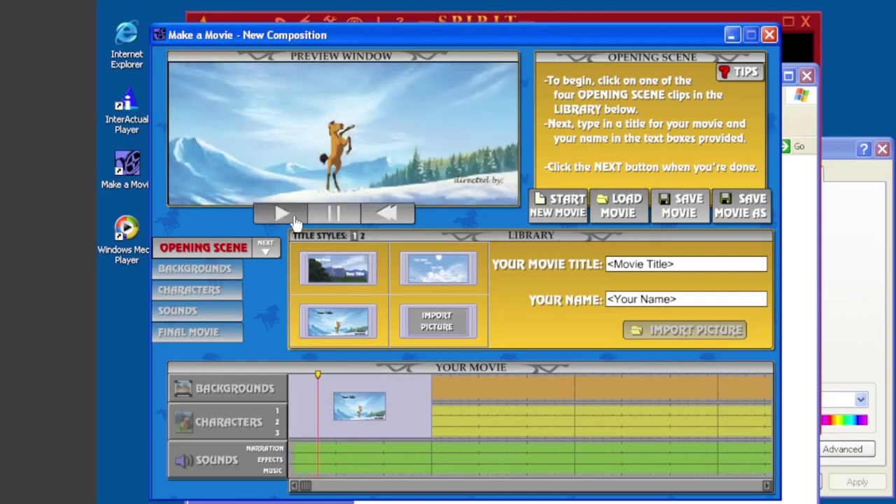
{"action": "left_click", "coordinate": [389, 211]}
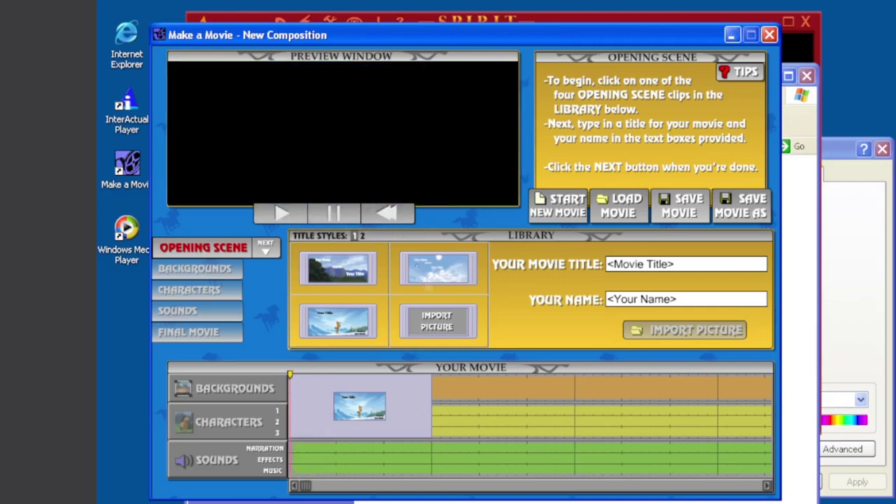
Step: Preview the two-horses and night-sky opening scenes from the second page of title styles
{"action": "left_click", "coordinate": [362, 236]}
{"action": "left_click", "coordinate": [354, 281]}
{"action": "left_click", "coordinate": [301, 220]}
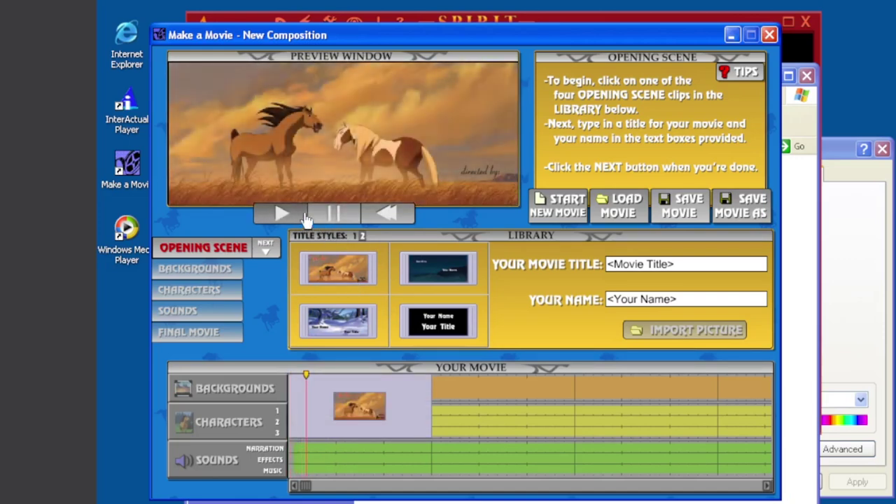
{"action": "left_click", "coordinate": [420, 277]}
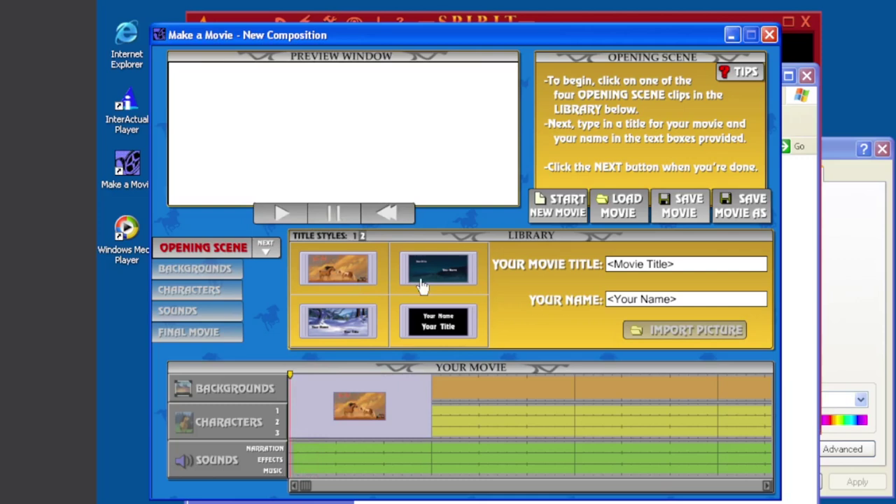
{"action": "left_click", "coordinate": [297, 223]}
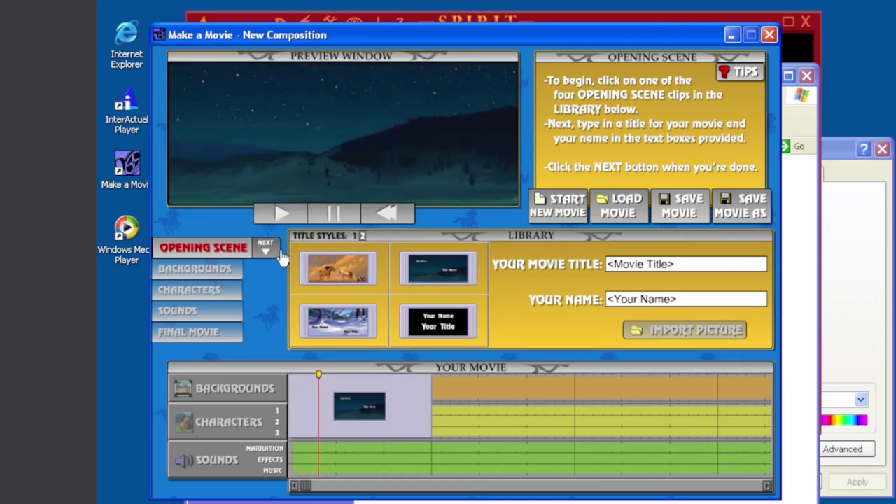
{"action": "left_click", "coordinate": [378, 214]}
Step: Preview the snowy forest opening scene, pausing it partway and rewinding it
{"action": "left_click", "coordinate": [326, 322]}
{"action": "left_click", "coordinate": [294, 217]}
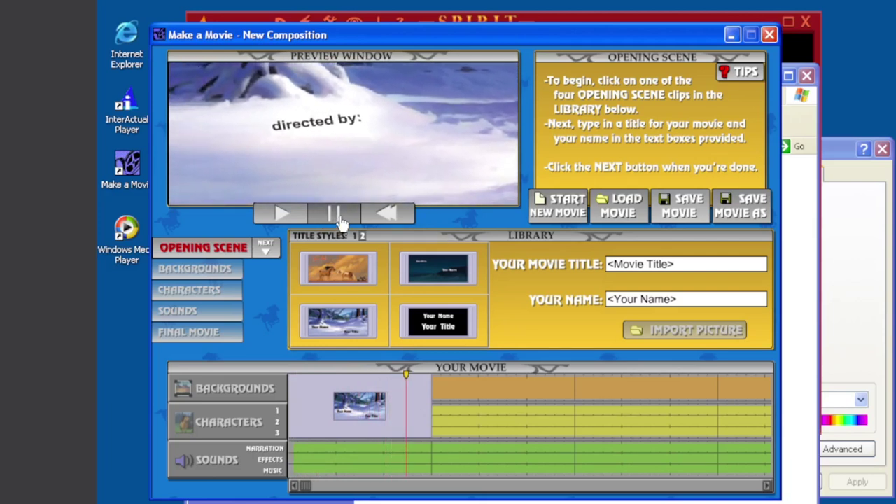
{"action": "left_click", "coordinate": [336, 214]}
{"action": "left_click", "coordinate": [385, 213]}
Step: Preview the plain black opening scene with white title text and rewind it
{"action": "left_click", "coordinate": [413, 319]}
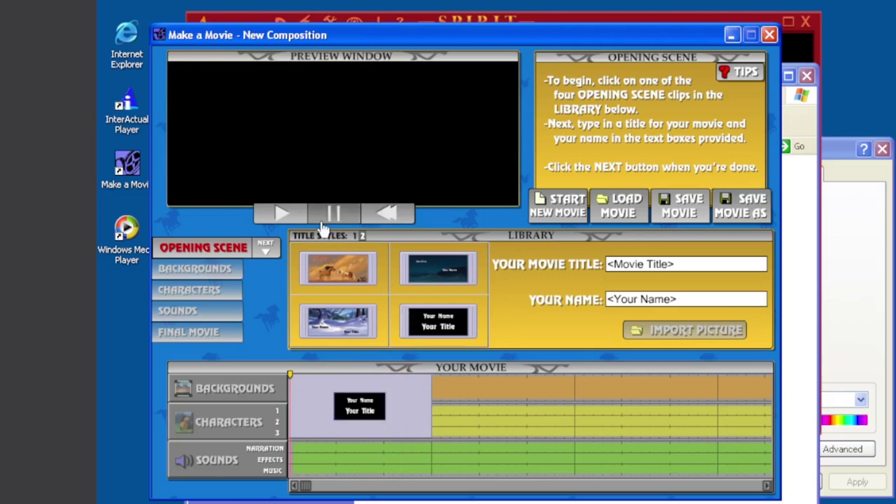
{"action": "left_click", "coordinate": [284, 214]}
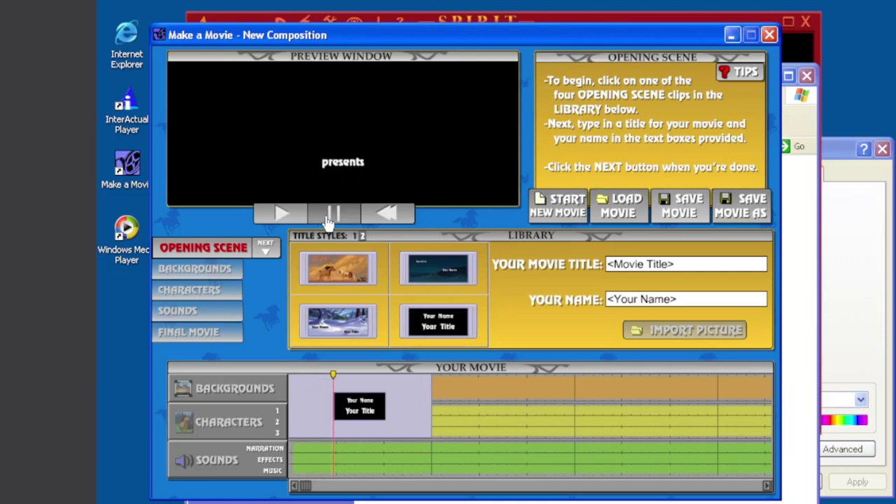
{"action": "left_click", "coordinate": [329, 217]}
{"action": "left_click", "coordinate": [384, 213]}
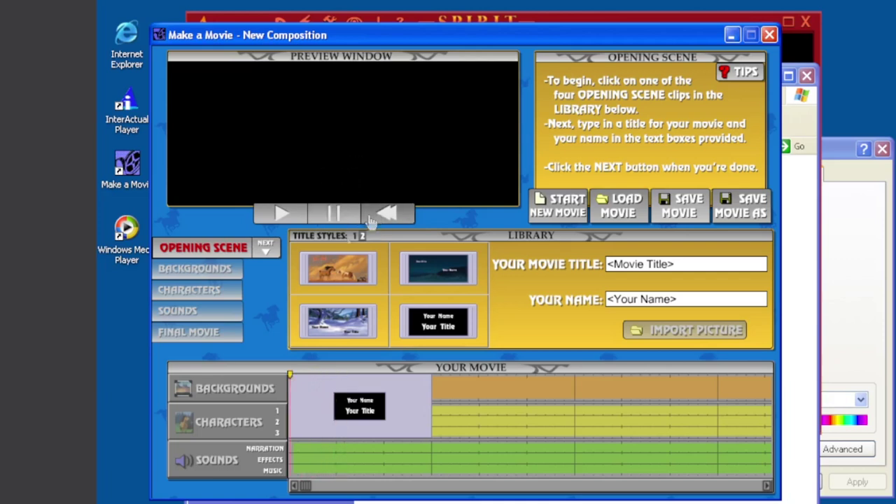
Step: Choose the cloudy-sky opening scene from title styles page 1, set the movie title to "Lost media" and enter the creator's name
{"action": "left_click", "coordinate": [353, 236]}
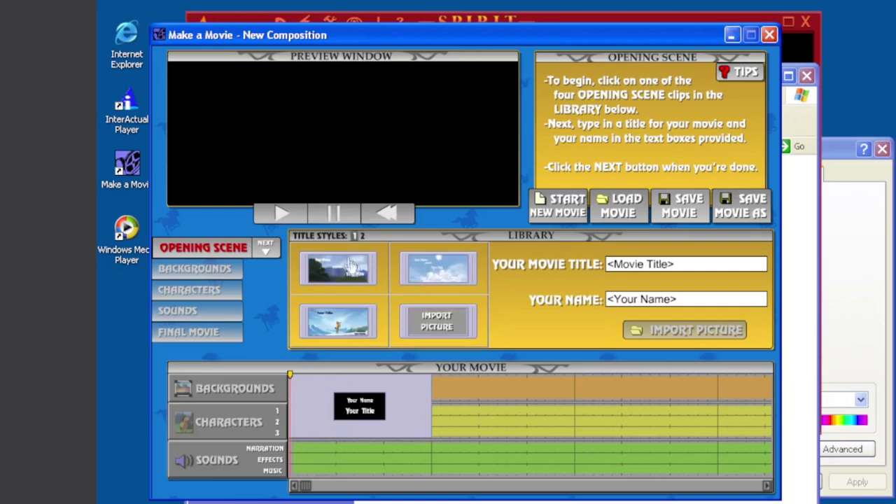
{"action": "left_click", "coordinate": [428, 279]}
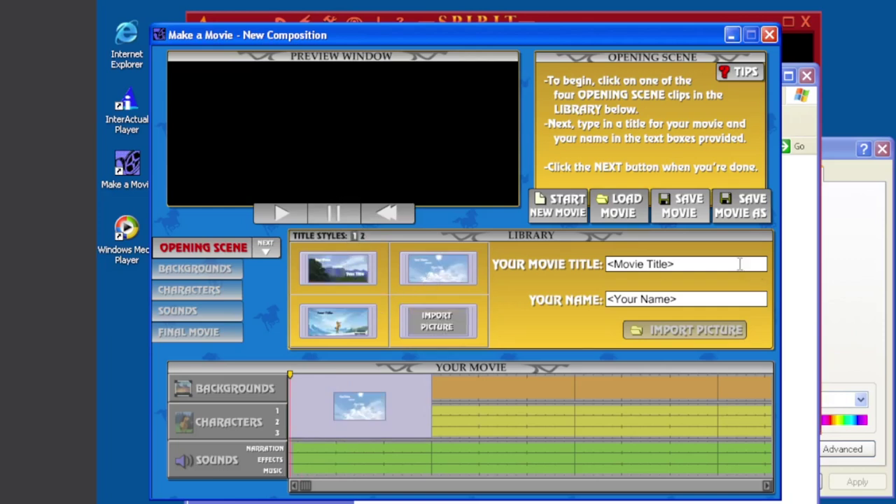
{"action": "left_click", "coordinate": [740, 264]}
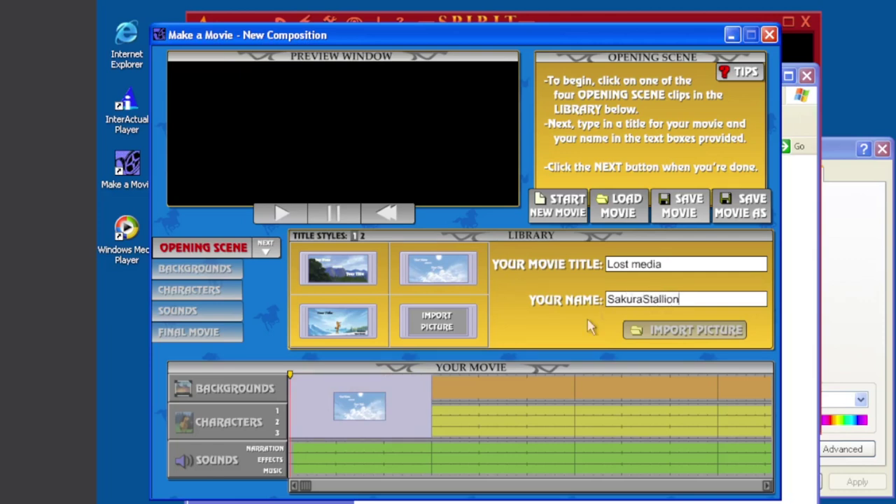
Step: Preview the titled opening scene, rewind it and advance to the Backgrounds stage
{"action": "left_click", "coordinate": [280, 214]}
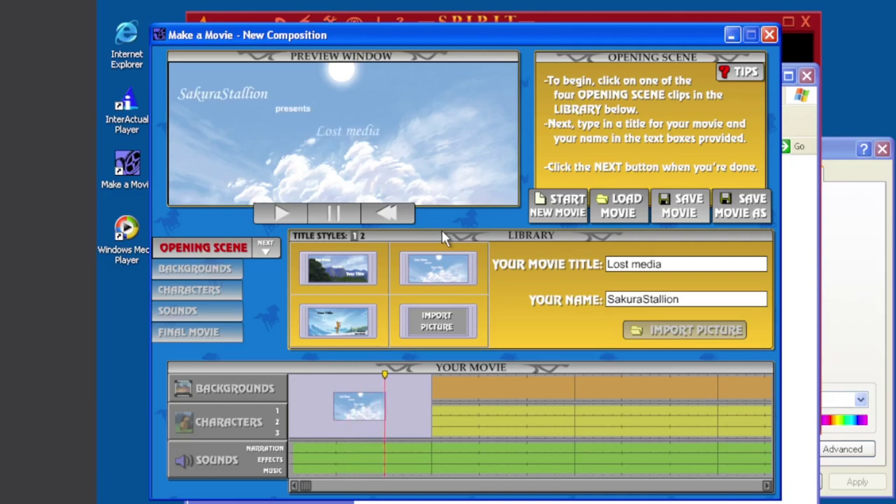
{"action": "left_click", "coordinate": [385, 213]}
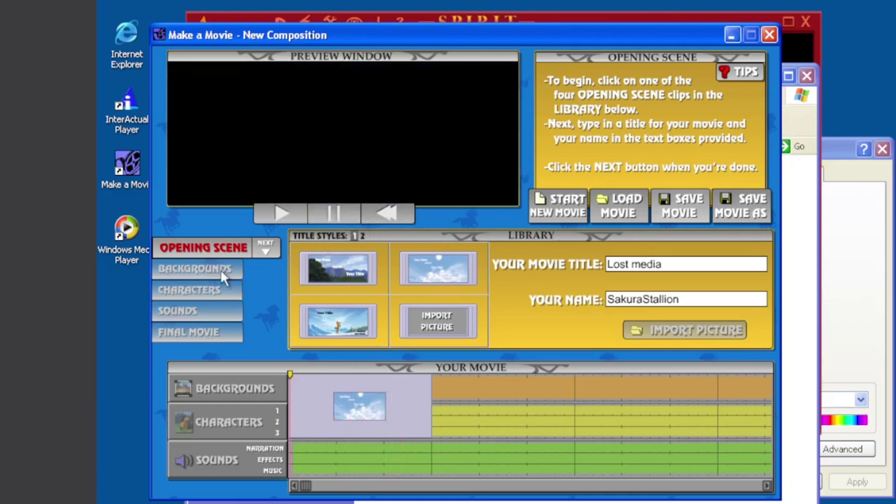
{"action": "left_click", "coordinate": [263, 246]}
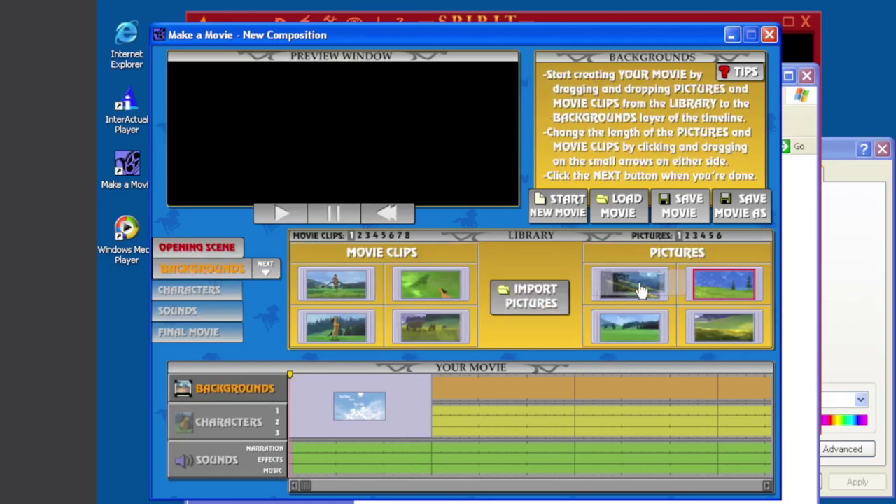
Step: Place the first three page 1 pictures side by side on the Backgrounds track, and replace the first one with the fourth picture
{"action": "left_click_drag", "start_coordinate": [633, 297], "coordinate": [480, 400]}
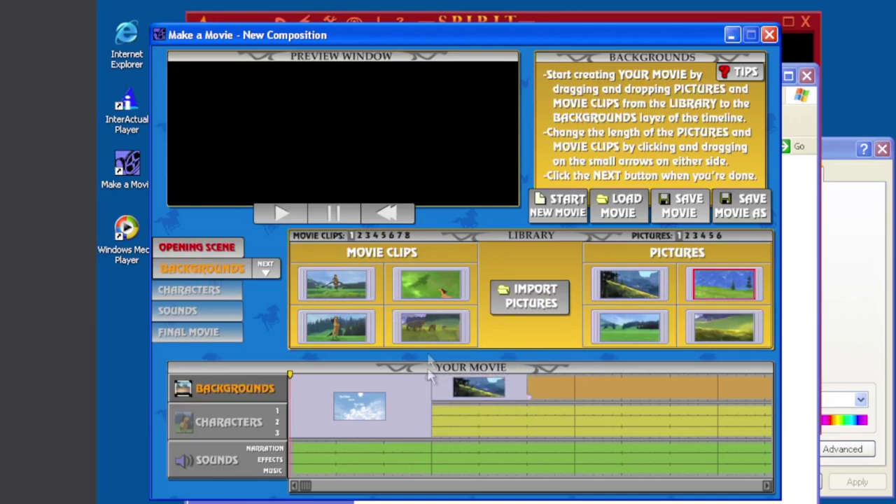
{"action": "left_click_drag", "start_coordinate": [290, 375], "coordinate": [482, 373]}
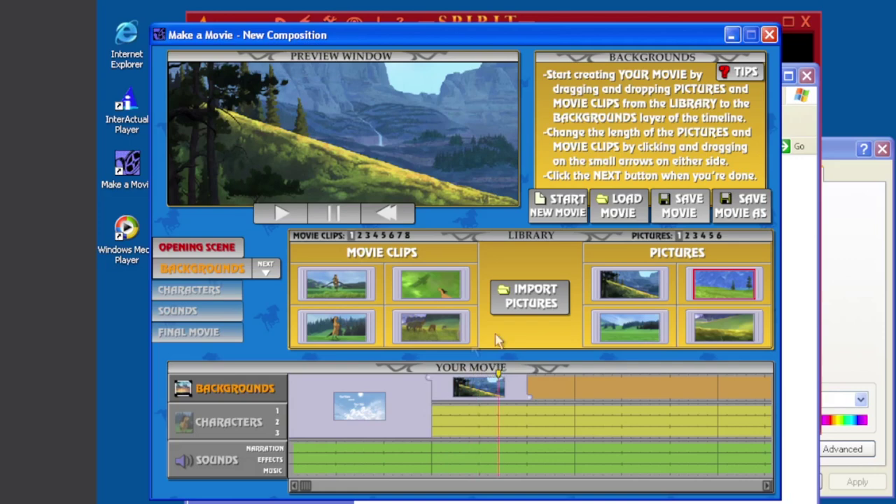
{"action": "left_click_drag", "start_coordinate": [738, 283], "coordinate": [587, 393]}
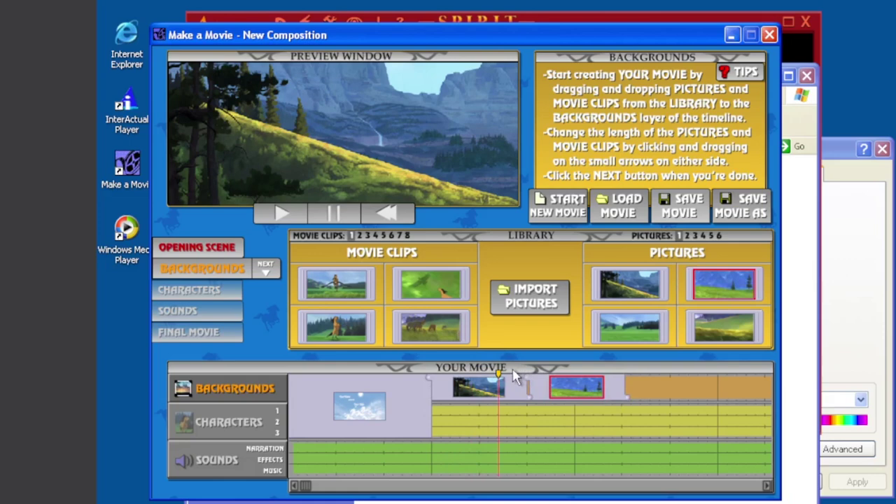
{"action": "left_click_drag", "start_coordinate": [503, 376], "coordinate": [600, 376]}
{"action": "left_click_drag", "start_coordinate": [613, 325], "coordinate": [665, 394]}
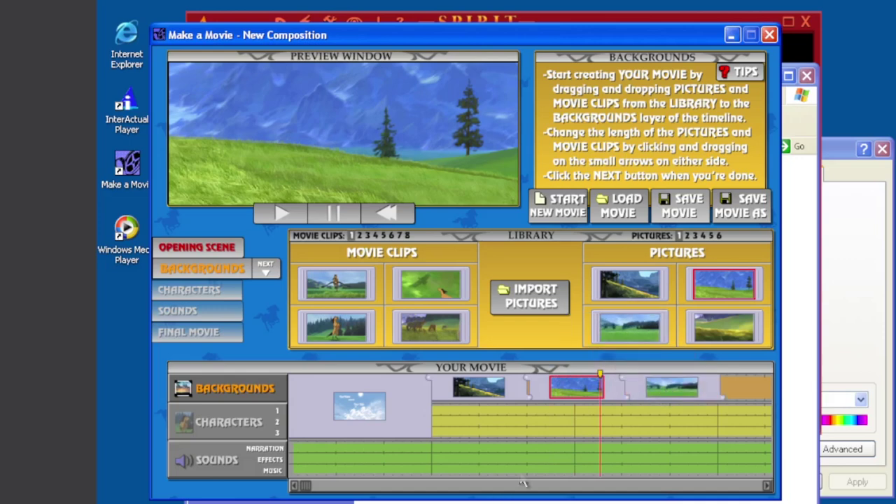
{"action": "left_click", "coordinate": [570, 404]}
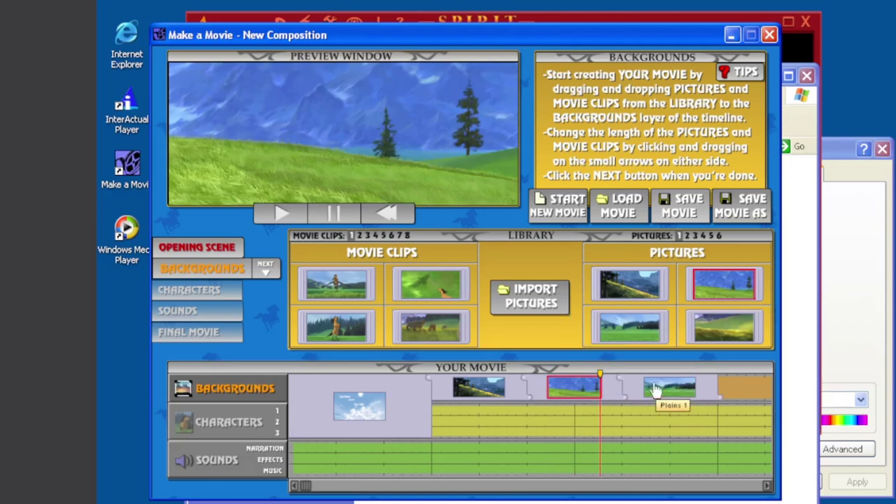
{"action": "left_click_drag", "start_coordinate": [705, 337], "coordinate": [474, 398]}
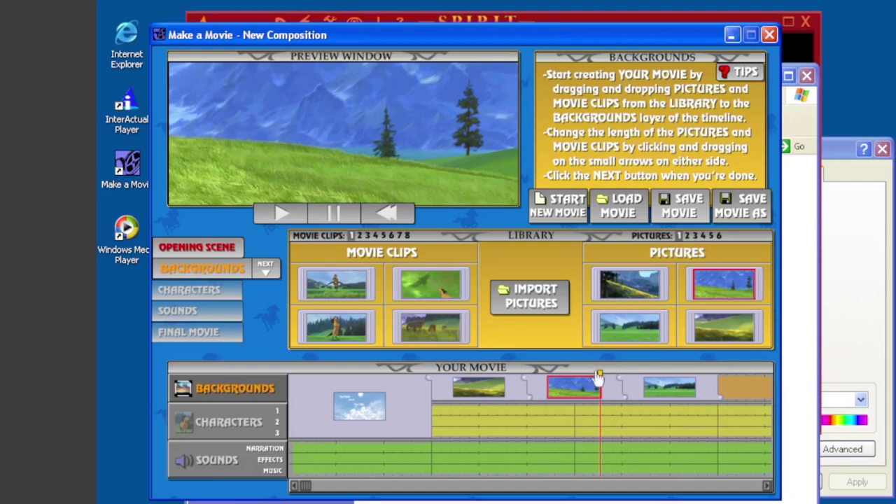
Step: Clear the three page 1 pictures from the Backgrounds track
{"action": "left_click_drag", "start_coordinate": [568, 380], "coordinate": [417, 371]}
{"action": "left_click_drag", "start_coordinate": [492, 399], "coordinate": [599, 340]}
{"action": "left_click_drag", "start_coordinate": [574, 386], "coordinate": [591, 333]}
{"action": "left_click_drag", "start_coordinate": [683, 396], "coordinate": [704, 249]}
Step: Place the first three page 2 pictures on the Backgrounds track, scrub through them, and replace Dawn 1 with Dawn 2
{"action": "left_click", "coordinate": [689, 236]}
{"action": "left_click_drag", "start_coordinate": [650, 287], "coordinate": [479, 386]}
{"action": "left_click_drag", "start_coordinate": [721, 289], "coordinate": [573, 388]}
{"action": "left_click_drag", "start_coordinate": [638, 346], "coordinate": [671, 394]}
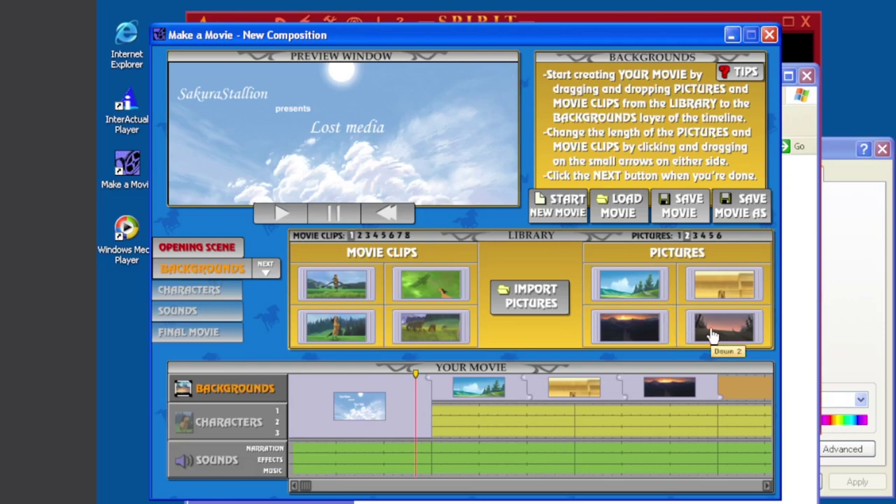
{"action": "left_click_drag", "start_coordinate": [416, 376], "coordinate": [718, 383]}
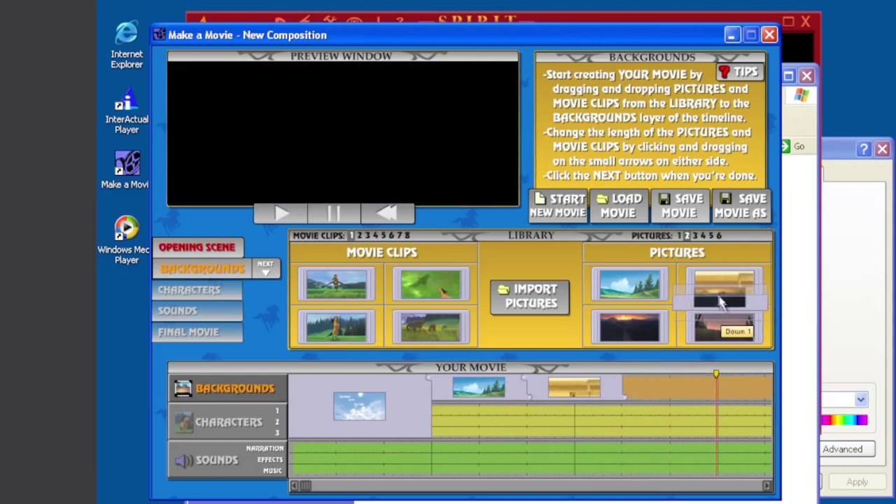
{"action": "left_click_drag", "start_coordinate": [725, 328], "coordinate": [667, 394]}
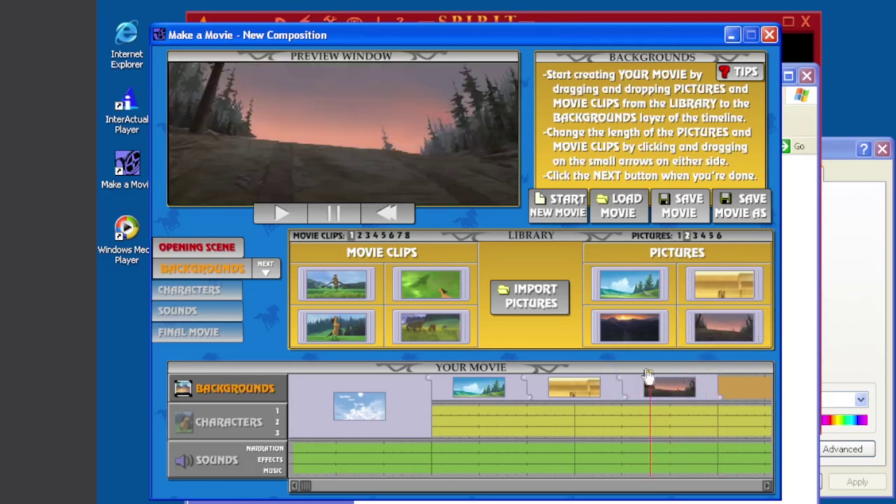
Step: Clear the page 2 pictures from the Backgrounds track
{"action": "left_click", "coordinate": [424, 378]}
{"action": "left_click_drag", "start_coordinate": [545, 403], "coordinate": [616, 337]}
{"action": "left_click_drag", "start_coordinate": [650, 395], "coordinate": [700, 282]}
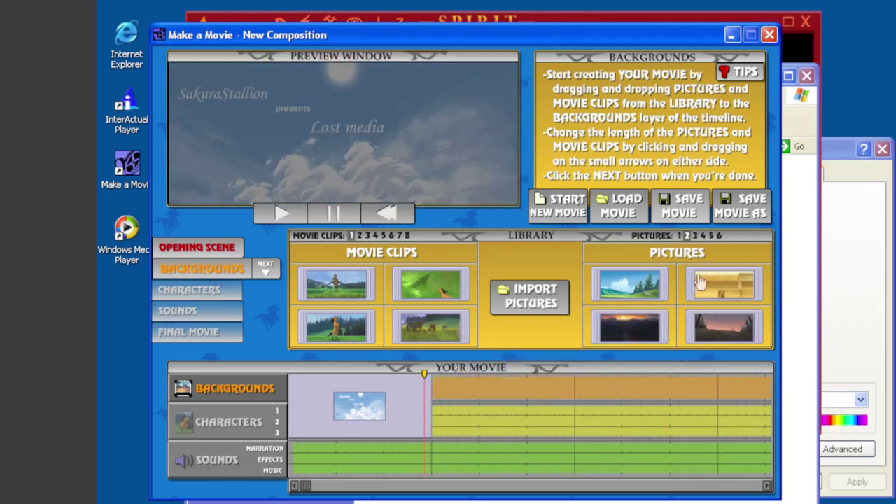
Step: Place all four page 3 canyon and snow pictures in order on the Backgrounds track and scrub through them
{"action": "left_click", "coordinate": [695, 235]}
{"action": "left_click_drag", "start_coordinate": [629, 283], "coordinate": [467, 379]}
{"action": "left_click_drag", "start_coordinate": [692, 294], "coordinate": [570, 391]}
{"action": "left_click_drag", "start_coordinate": [643, 312], "coordinate": [658, 390]}
{"action": "left_click_drag", "start_coordinate": [720, 348], "coordinate": [742, 390]}
{"action": "left_click_drag", "start_coordinate": [424, 378], "coordinate": [730, 375]}
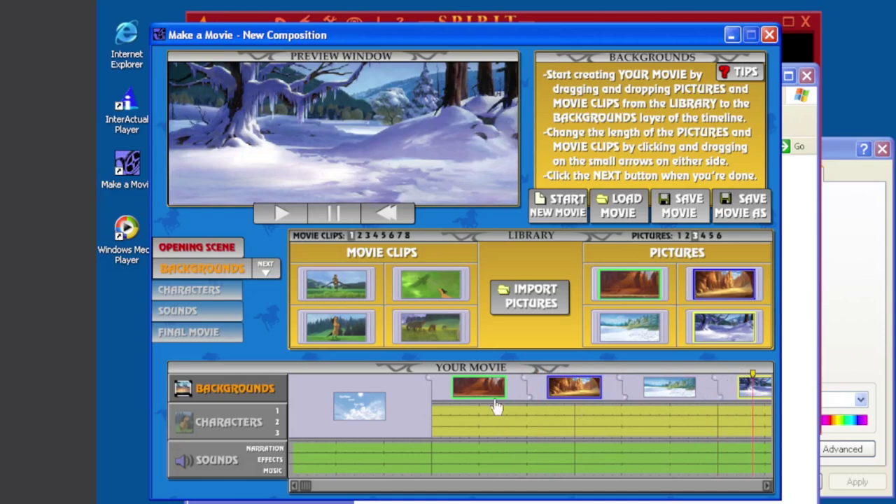
Step: Clear the four page 3 canyon and snow pictures from the Backgrounds track
{"action": "left_click_drag", "start_coordinate": [451, 390], "coordinate": [553, 369]}
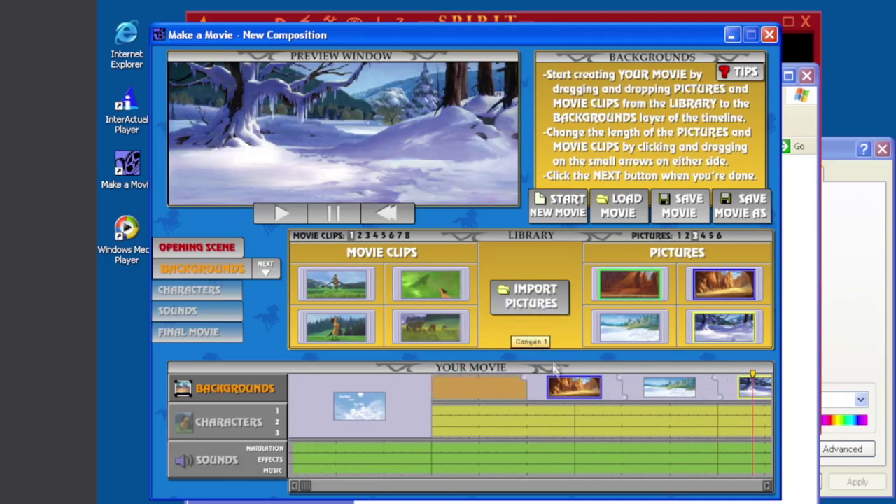
{"action": "left_click_drag", "start_coordinate": [626, 310], "coordinate": [744, 404]}
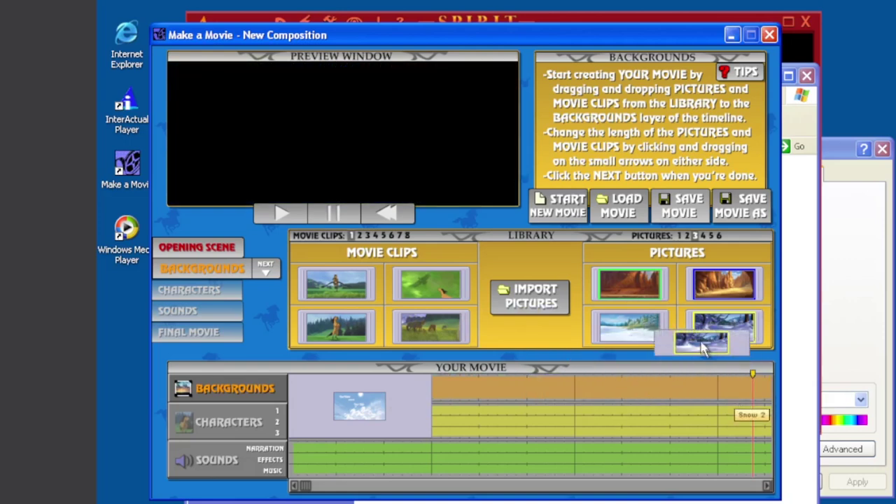
Step: Place all four page 4 pictures in order on the Backgrounds track, ending with the desert buttes
{"action": "left_click", "coordinate": [703, 236]}
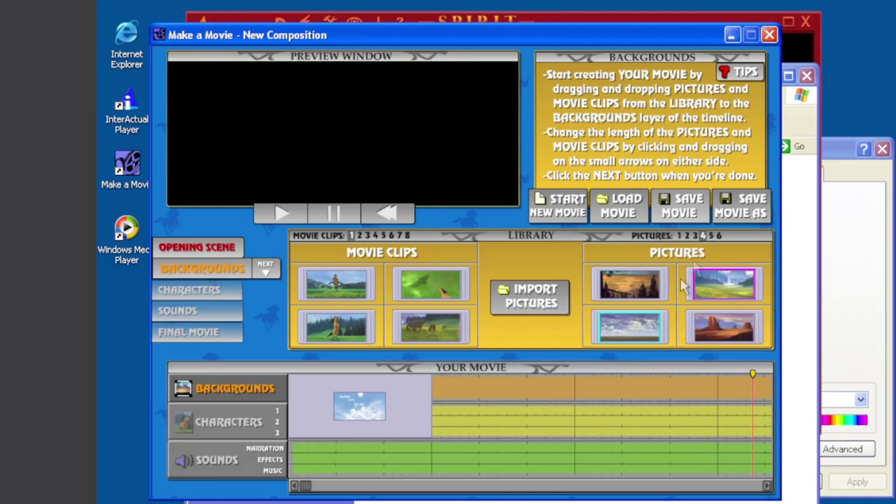
{"action": "left_click_drag", "start_coordinate": [633, 290], "coordinate": [475, 388]}
{"action": "left_click_drag", "start_coordinate": [707, 298], "coordinate": [548, 392]}
{"action": "left_click_drag", "start_coordinate": [629, 333], "coordinate": [646, 385]}
{"action": "left_click_drag", "start_coordinate": [715, 330], "coordinate": [742, 387]}
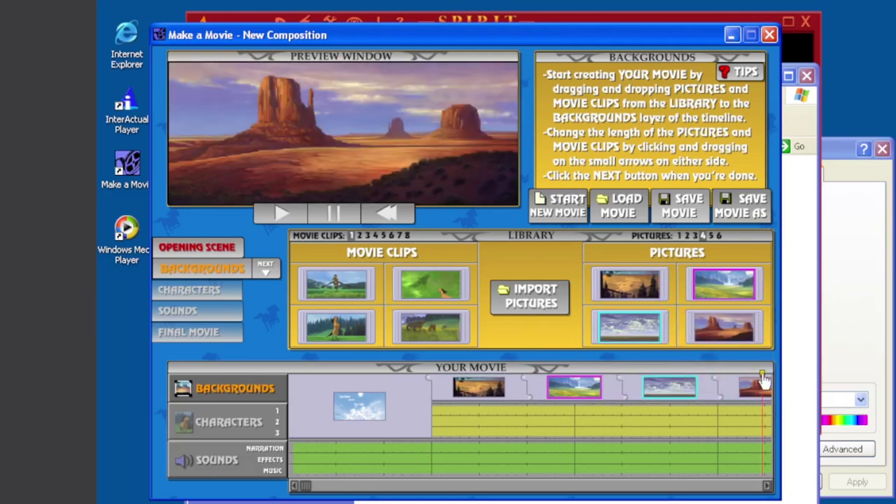
Step: Scrub back to the opening scene and clear the page 4 pictures from the Backgrounds track
{"action": "left_click_drag", "start_coordinate": [773, 380], "coordinate": [413, 371]}
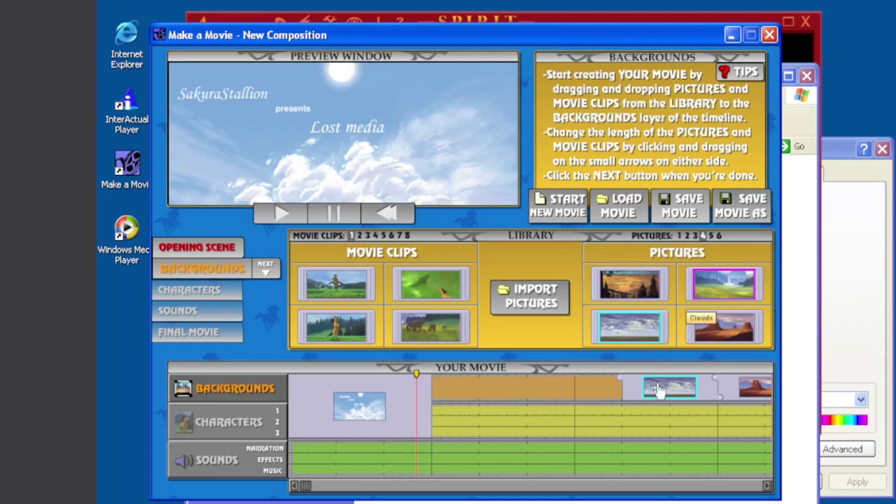
{"action": "left_click_drag", "start_coordinate": [748, 388], "coordinate": [727, 314]}
Step: Place all four page 5 mountain and night pictures in order on the Backgrounds track after the opening scene
{"action": "left_click", "coordinate": [713, 235]}
{"action": "left_click_drag", "start_coordinate": [658, 284], "coordinate": [481, 389]}
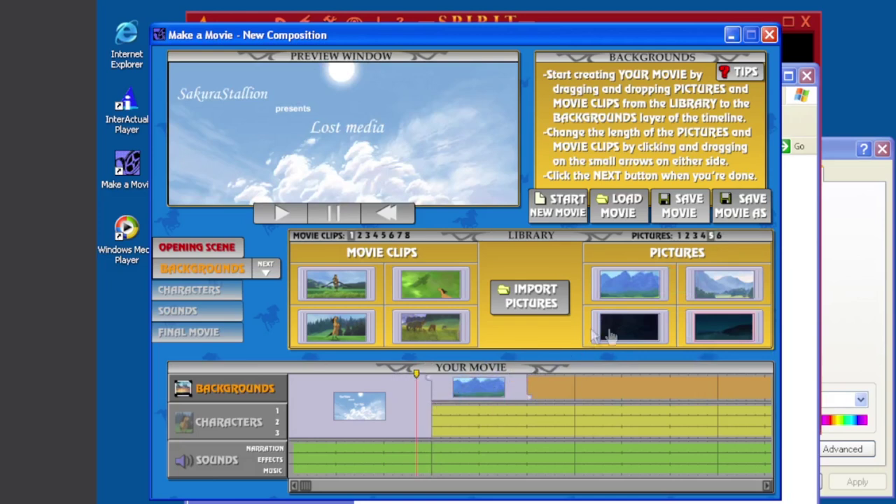
{"action": "left_click_drag", "start_coordinate": [727, 281], "coordinate": [570, 387]}
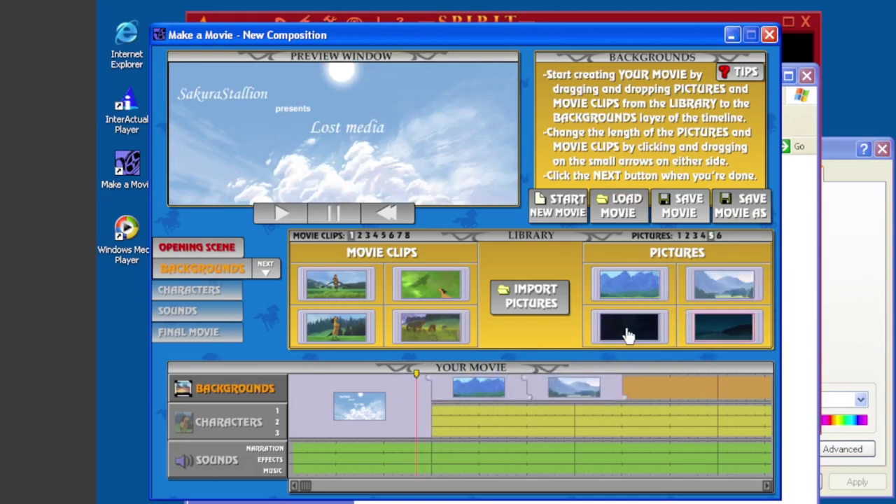
{"action": "left_click_drag", "start_coordinate": [627, 331], "coordinate": [643, 399]}
{"action": "left_click_drag", "start_coordinate": [721, 339], "coordinate": [749, 389]}
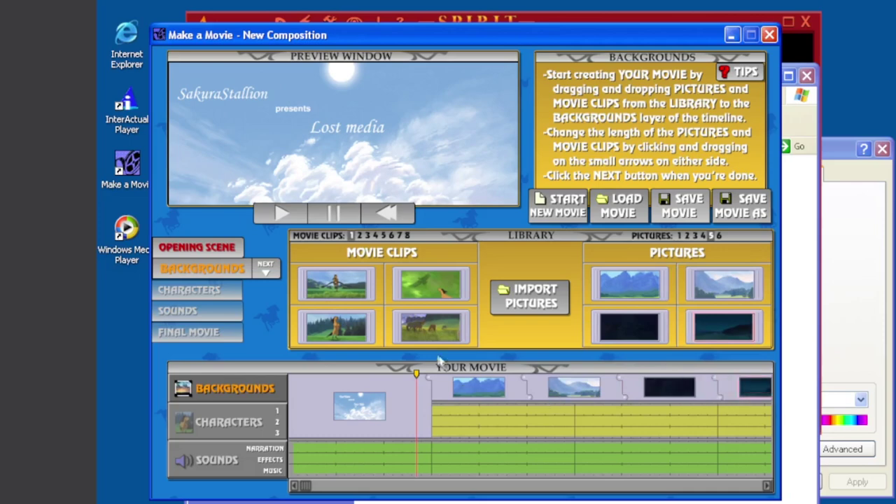
Step: Scrub through the page 5 pictures and clear them all from the Backgrounds track
{"action": "left_click_drag", "start_coordinate": [418, 378], "coordinate": [707, 325]}
{"action": "left_click_drag", "start_coordinate": [666, 385], "coordinate": [662, 319]}
{"action": "left_click_drag", "start_coordinate": [574, 387], "coordinate": [630, 323]}
{"action": "left_click_drag", "start_coordinate": [501, 396], "coordinate": [644, 325]}
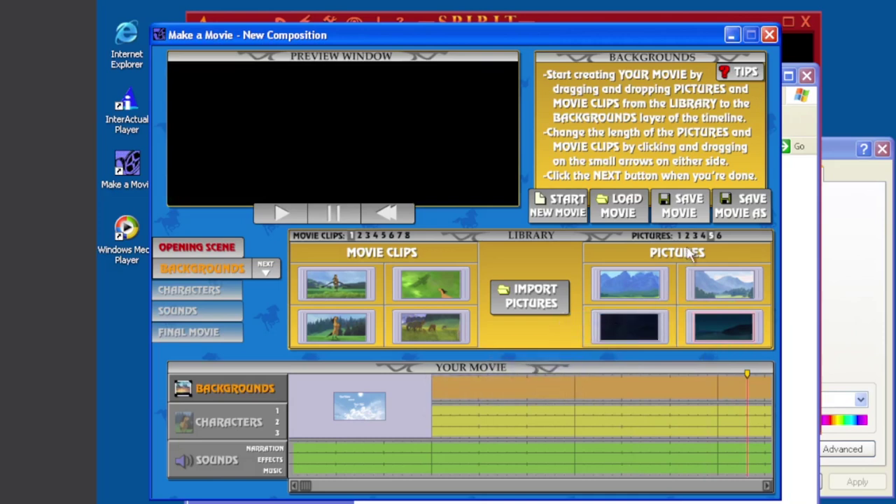
Step: Place all four page 6 green field and orange sky pictures in order on the Backgrounds track
{"action": "left_click", "coordinate": [718, 237]}
{"action": "left_click_drag", "start_coordinate": [651, 288], "coordinate": [485, 382]}
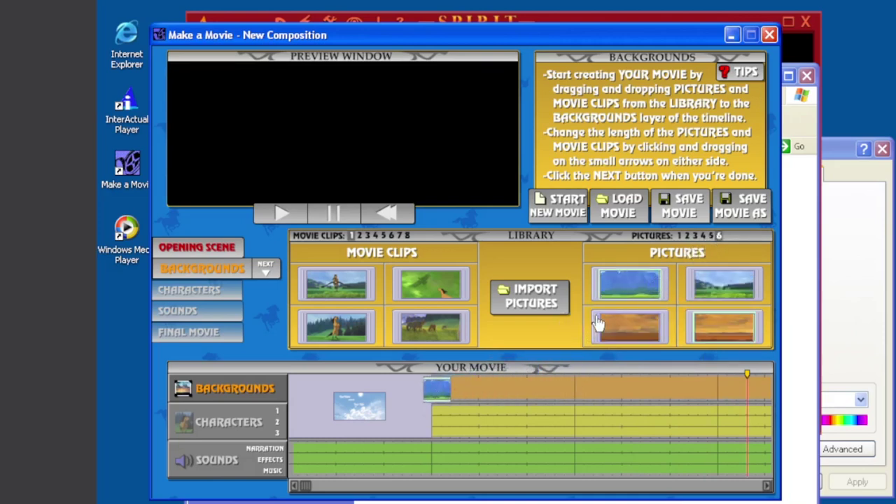
{"action": "left_click_drag", "start_coordinate": [717, 287], "coordinate": [475, 396]}
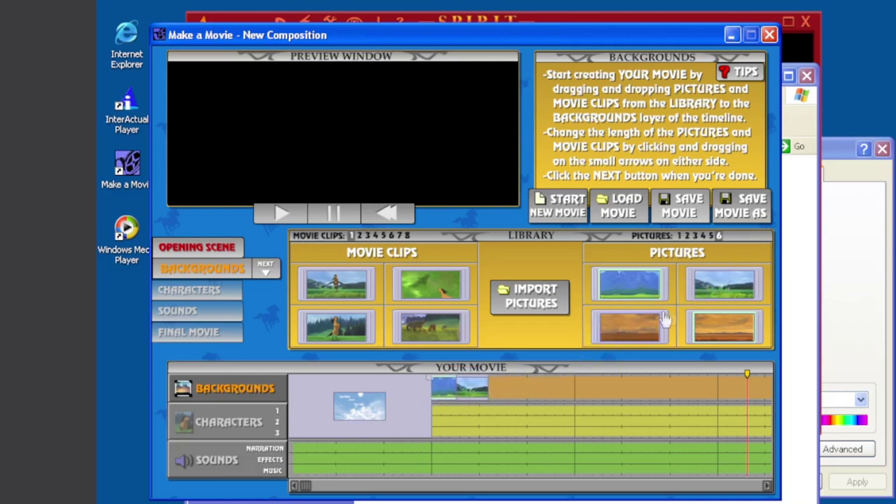
{"action": "left_click_drag", "start_coordinate": [616, 336], "coordinate": [508, 396]}
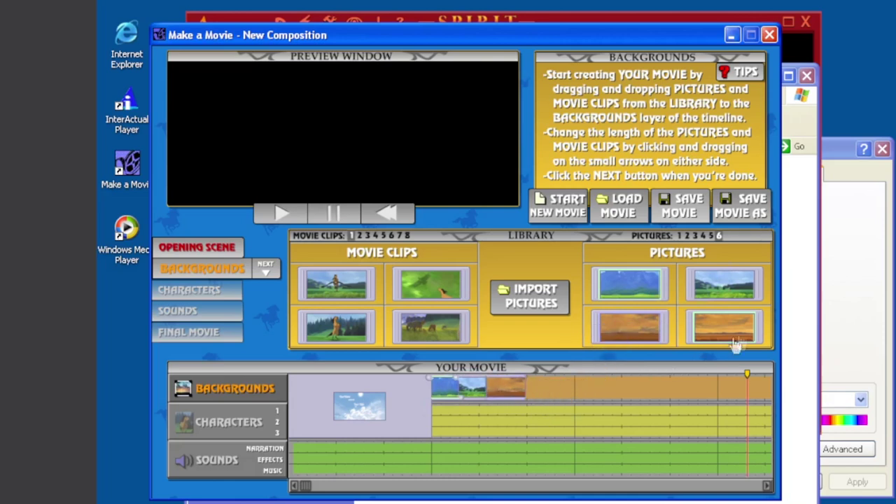
{"action": "left_click_drag", "start_coordinate": [727, 336], "coordinate": [544, 397]}
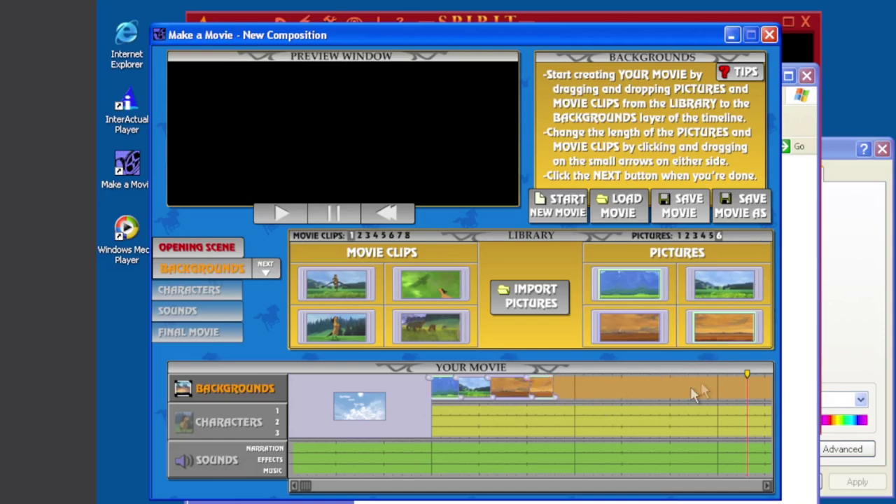
Step: Preview the movie with the page 6 backgrounds and advance to the Characters stage
{"action": "left_click_drag", "start_coordinate": [406, 396], "coordinate": [425, 396]}
{"action": "left_click", "coordinate": [284, 215]}
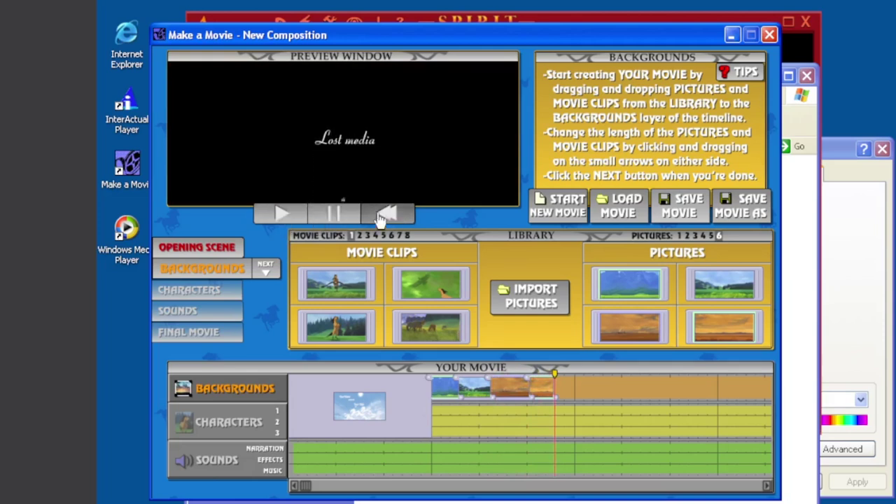
{"action": "left_click", "coordinate": [405, 216]}
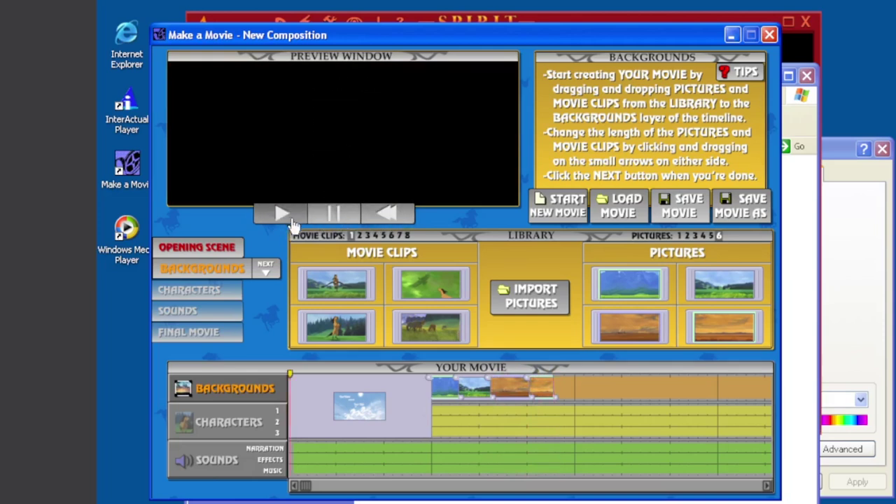
{"action": "left_click", "coordinate": [266, 277]}
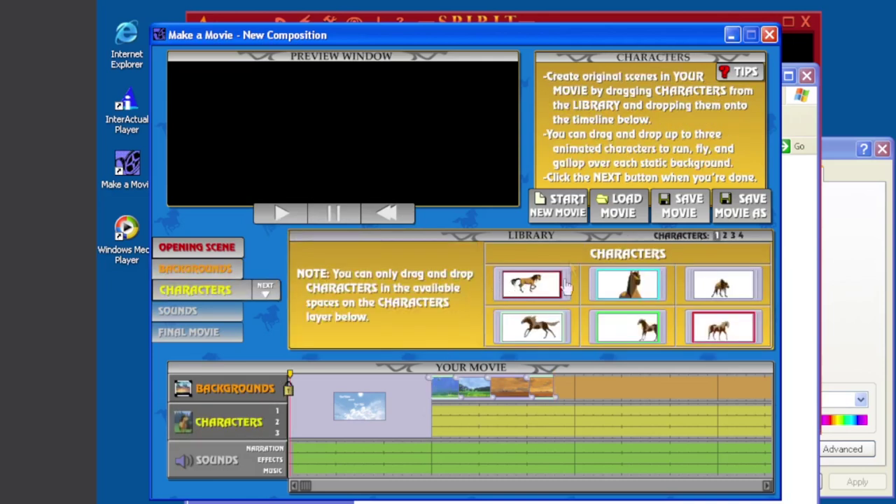
Step: Place the red-framed horse from page 1 on the first Characters layer and play the movie from the end of the opening scene
{"action": "left_click_drag", "start_coordinate": [537, 287], "coordinate": [448, 423]}
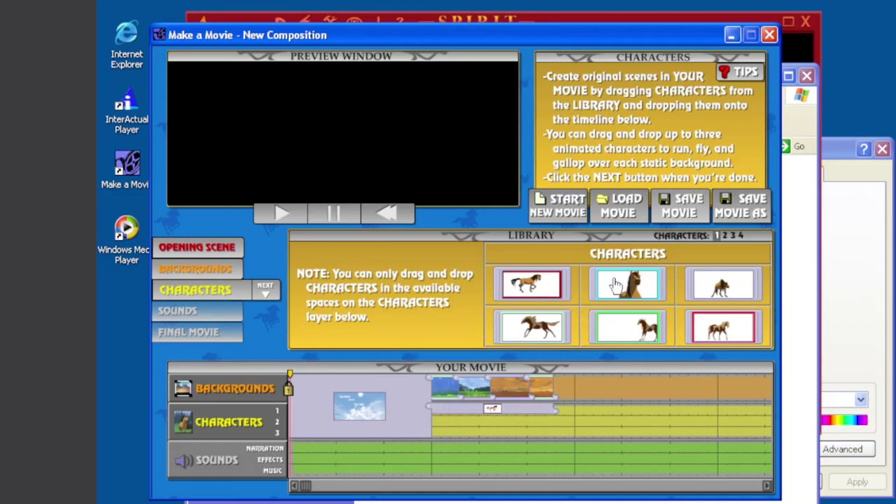
{"action": "left_click_drag", "start_coordinate": [634, 287], "coordinate": [487, 409]}
{"action": "left_click_drag", "start_coordinate": [296, 378], "coordinate": [426, 357]}
{"action": "left_click", "coordinate": [299, 215]}
Step: Replace the red-framed horse with the horse head close-up and clear the page 6 pictures from the Backgrounds track
{"action": "left_click_drag", "start_coordinate": [475, 413], "coordinate": [694, 291]}
{"action": "left_click_drag", "start_coordinate": [600, 387], "coordinate": [450, 417]}
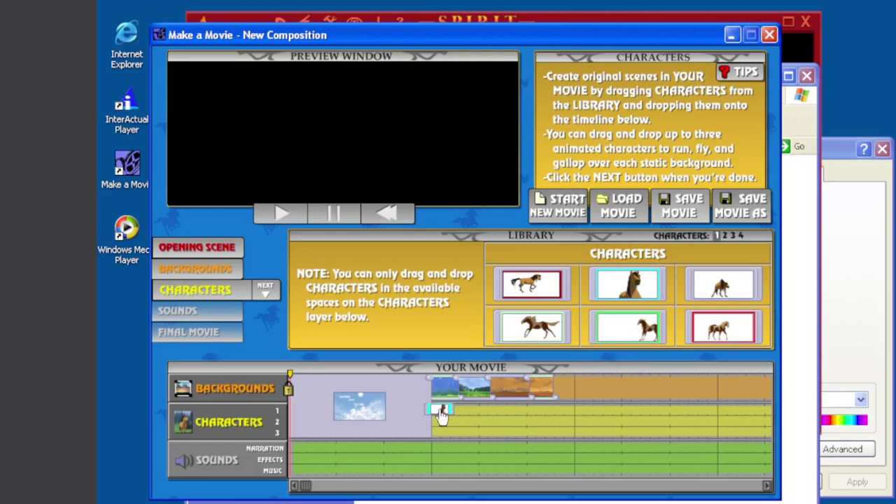
{"action": "left_click_drag", "start_coordinate": [457, 396], "coordinate": [532, 390]}
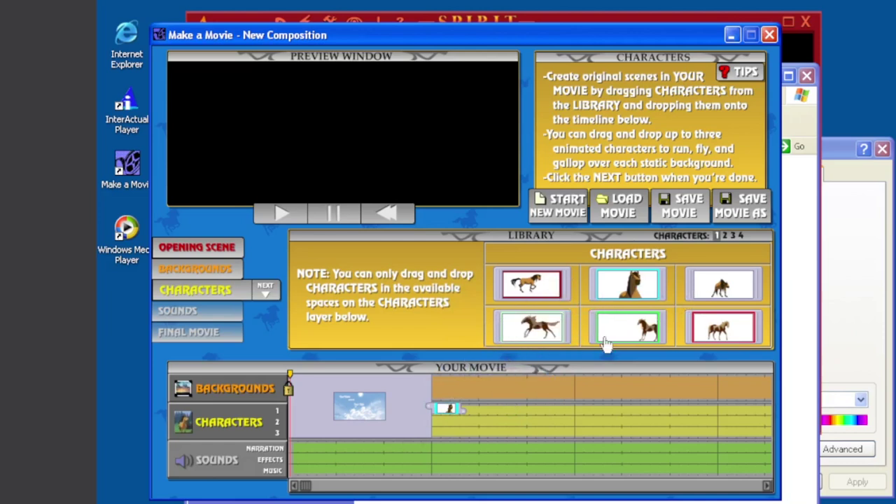
Step: Play the horse head close-up without a background and remove it from the Characters track
{"action": "left_click_drag", "start_coordinate": [290, 378], "coordinate": [422, 364]}
{"action": "left_click", "coordinate": [274, 217]}
{"action": "left_click_drag", "start_coordinate": [451, 405], "coordinate": [721, 296]}
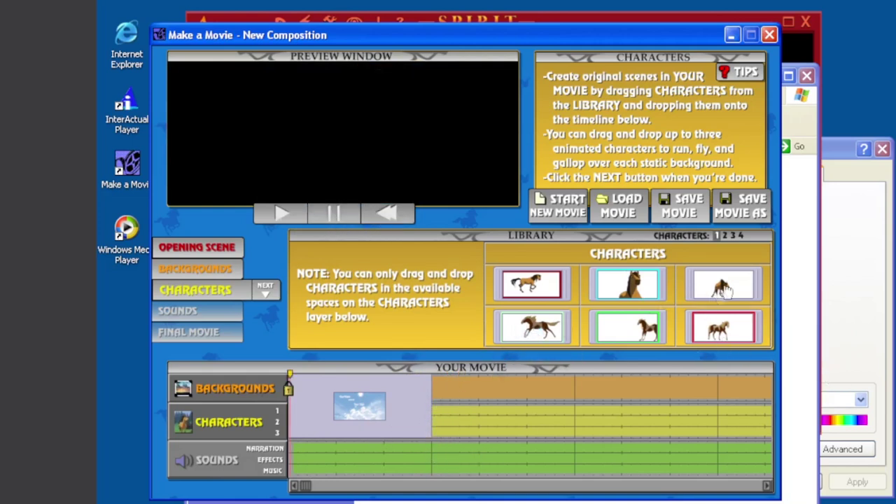
Step: Place the remaining four page 1 horse characters in order on the first Characters layer
{"action": "left_click_drag", "start_coordinate": [652, 348], "coordinate": [498, 418]}
{"action": "left_click_drag", "start_coordinate": [643, 335], "coordinate": [516, 413]}
{"action": "left_click_drag", "start_coordinate": [713, 329], "coordinate": [570, 410]}
Step: Add the first five page 2 characters after the page 1 horses and try to append the yellow-framed one
{"action": "left_click", "coordinate": [724, 237]}
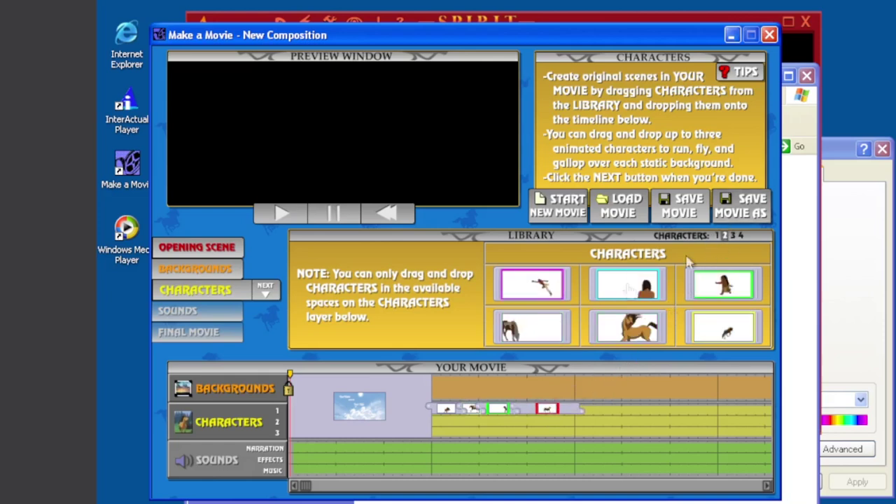
{"action": "left_click_drag", "start_coordinate": [539, 300], "coordinate": [595, 394]}
{"action": "left_click_drag", "start_coordinate": [644, 303], "coordinate": [633, 411]}
{"action": "left_click_drag", "start_coordinate": [744, 294], "coordinate": [667, 408]}
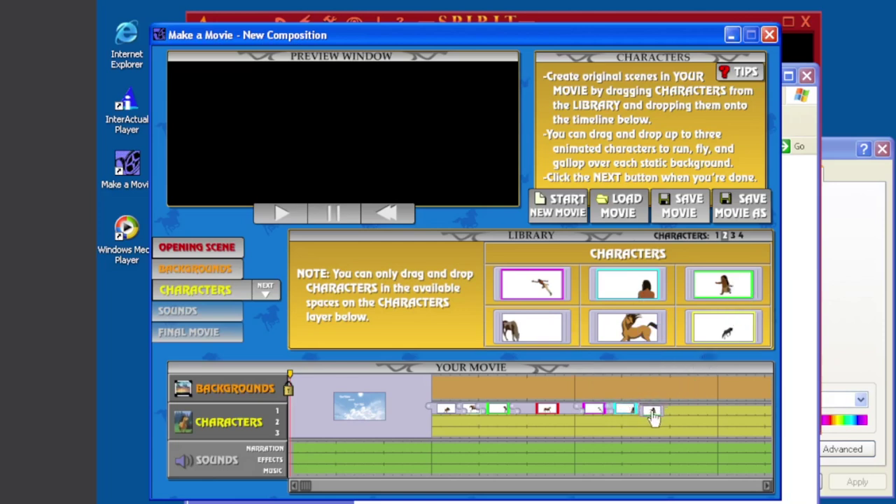
{"action": "left_click_drag", "start_coordinate": [709, 423], "coordinate": [682, 413]}
{"action": "left_click_drag", "start_coordinate": [725, 343], "coordinate": [749, 372]}
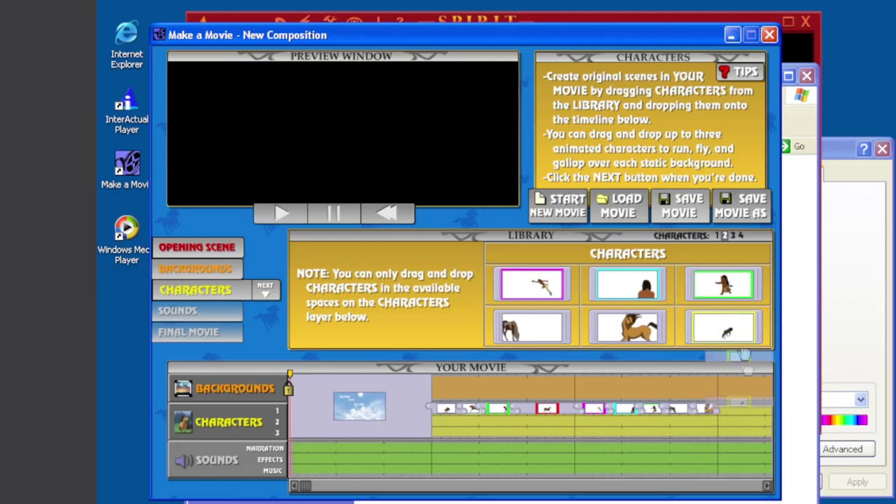
Step: Play the page 1 and 2 characters from the end of the opening scene and rewind to the start
{"action": "left_click_drag", "start_coordinate": [291, 378], "coordinate": [429, 374]}
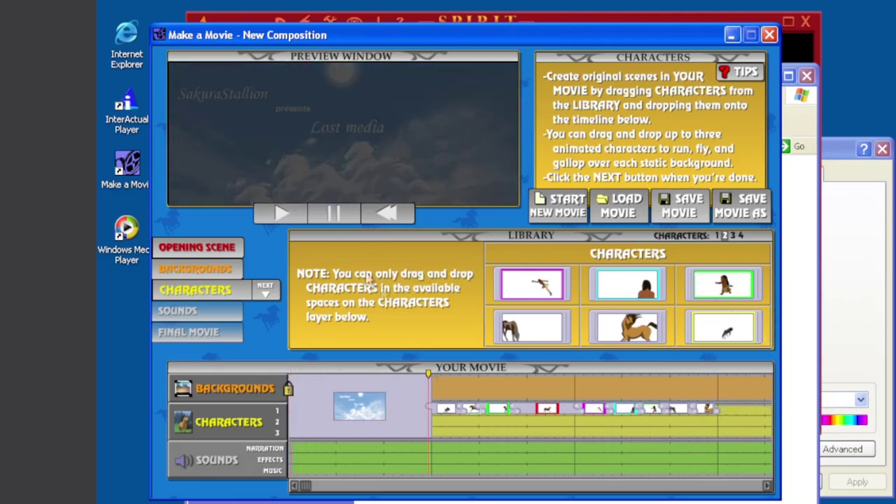
{"action": "left_click", "coordinate": [311, 215]}
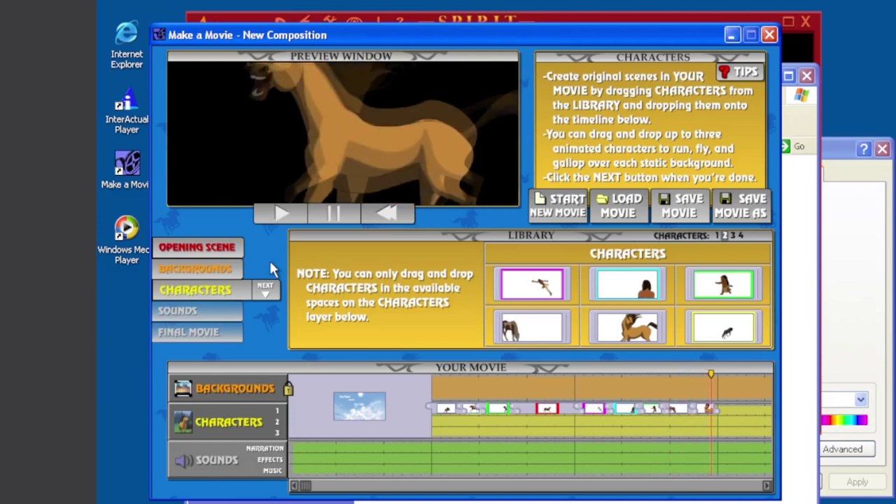
{"action": "left_click", "coordinate": [387, 213]}
Step: Clear the page 1 and page 2 characters one by one from the first Characters layer
{"action": "left_click_drag", "start_coordinate": [447, 410], "coordinate": [562, 290]}
{"action": "left_click_drag", "start_coordinate": [495, 415], "coordinate": [550, 344]}
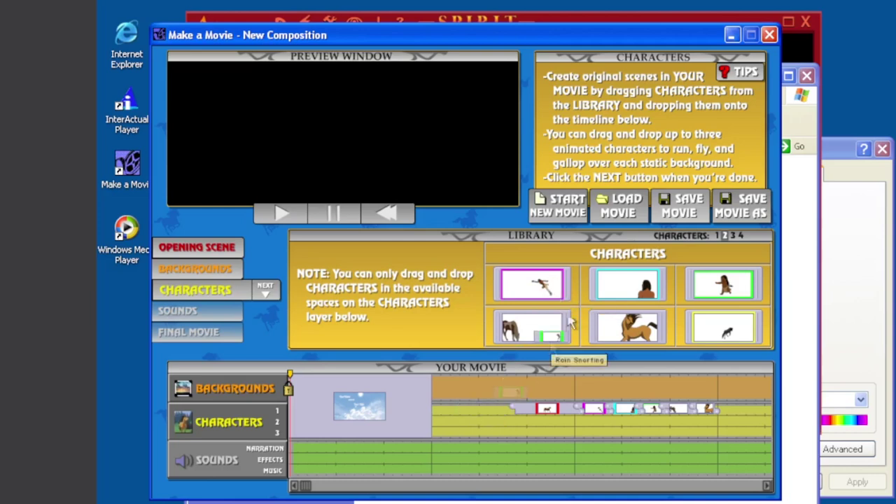
{"action": "left_click_drag", "start_coordinate": [530, 415], "coordinate": [602, 294]}
{"action": "left_click_drag", "start_coordinate": [595, 410], "coordinate": [620, 315]}
{"action": "left_click_drag", "start_coordinate": [624, 414], "coordinate": [630, 326]}
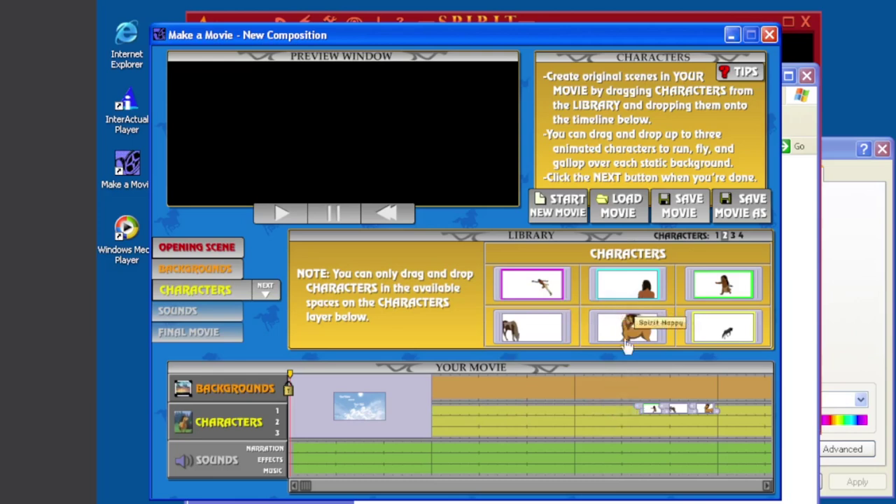
{"action": "left_click_drag", "start_coordinate": [651, 413], "coordinate": [661, 330]}
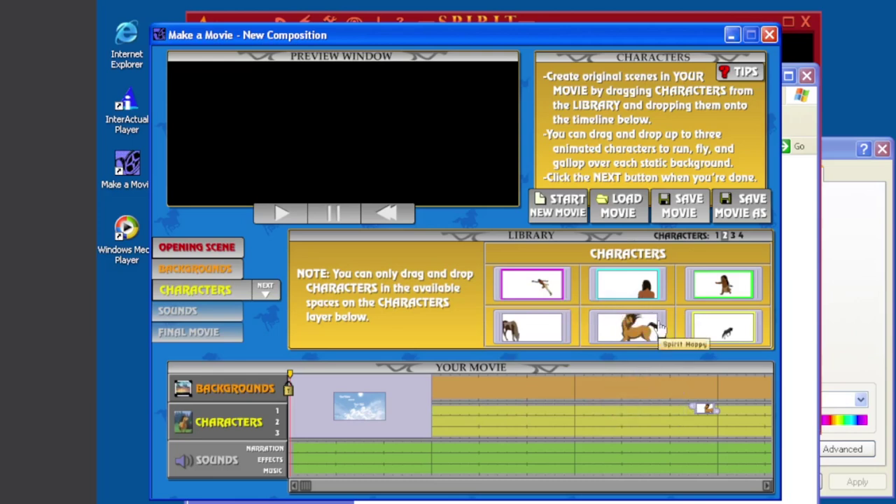
Step: Place the yellow-framed page 2 character followed by all six page 3 characters in order on the first Characters layer
{"action": "left_click_drag", "start_coordinate": [704, 419], "coordinate": [461, 415]}
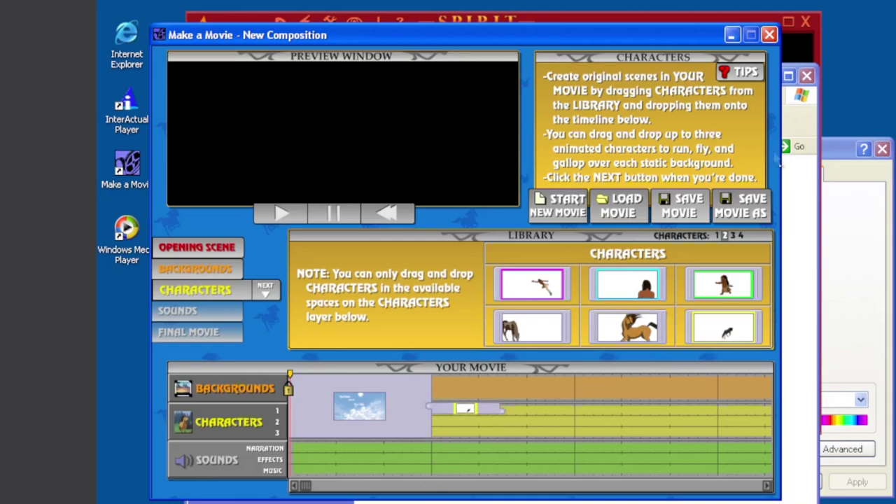
{"action": "left_click", "coordinate": [733, 236]}
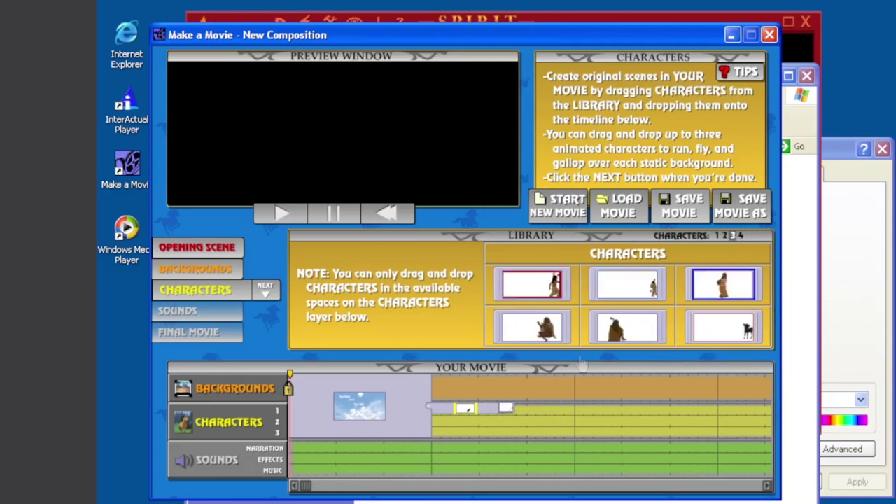
{"action": "left_click_drag", "start_coordinate": [581, 371], "coordinate": [542, 412]}
{"action": "left_click_drag", "start_coordinate": [723, 299], "coordinate": [568, 418]}
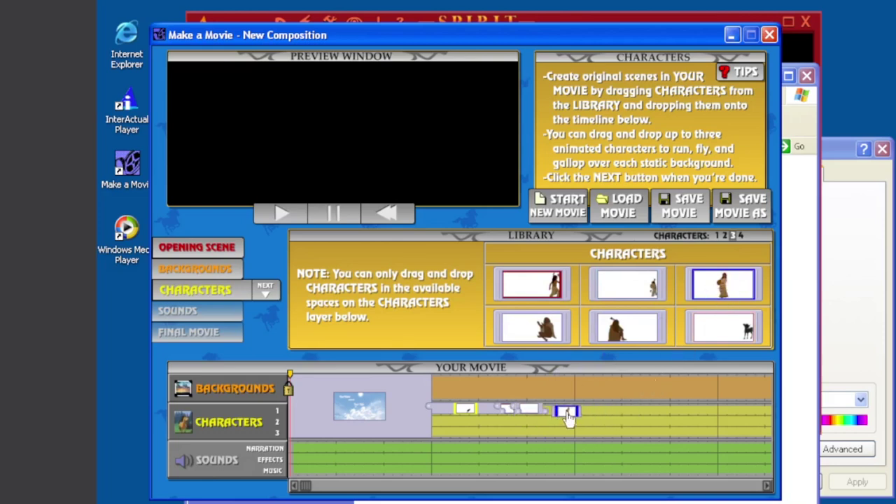
{"action": "left_click_drag", "start_coordinate": [546, 347], "coordinate": [608, 414]}
{"action": "left_click_drag", "start_coordinate": [643, 380], "coordinate": [673, 413]}
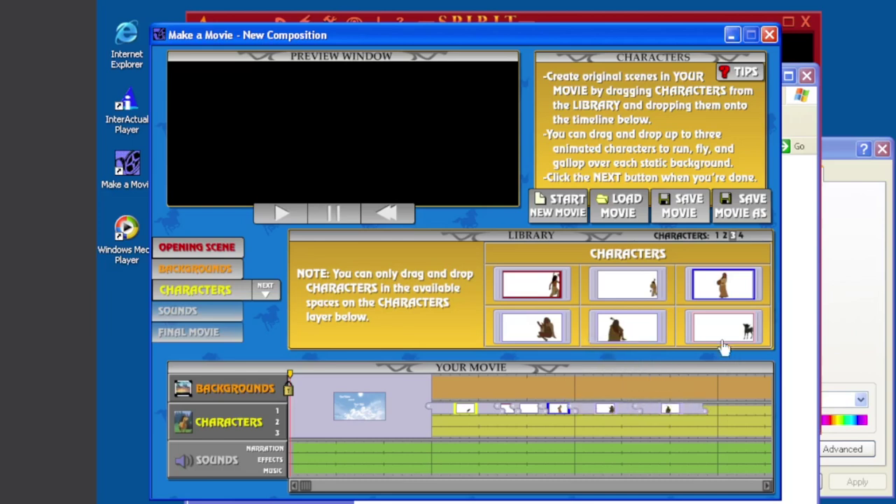
{"action": "left_click_drag", "start_coordinate": [724, 348], "coordinate": [728, 412]}
Step: Play the page 3 characters from the end of the opening scene and clear the whole Characters track
{"action": "left_click_drag", "start_coordinate": [294, 378], "coordinate": [424, 377]}
{"action": "left_click", "coordinate": [315, 215]}
{"action": "left_click_drag", "start_coordinate": [453, 419], "coordinate": [511, 424]}
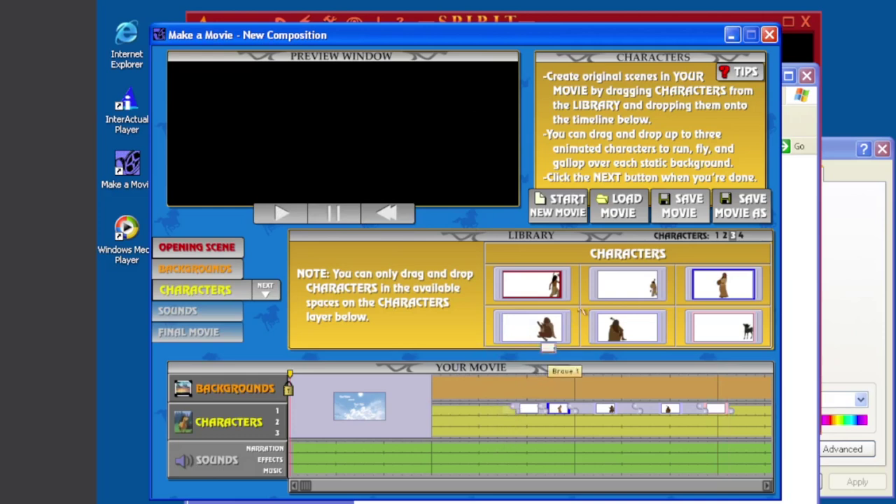
{"action": "left_click_drag", "start_coordinate": [576, 400], "coordinate": [606, 355]}
{"action": "left_click_drag", "start_coordinate": [593, 410], "coordinate": [600, 385]}
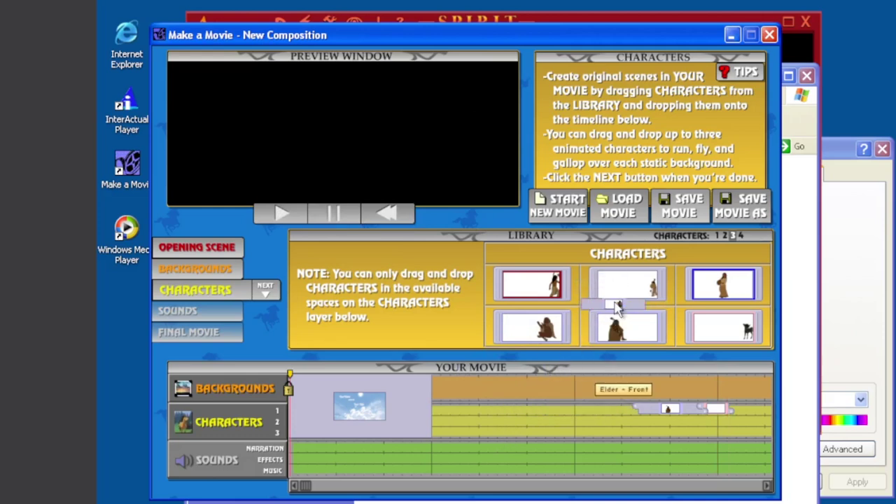
{"action": "left_click_drag", "start_coordinate": [666, 409], "coordinate": [641, 319]}
Step: Place all six page 4 horse characters in order on the first Characters layer
{"action": "left_click", "coordinate": [741, 236]}
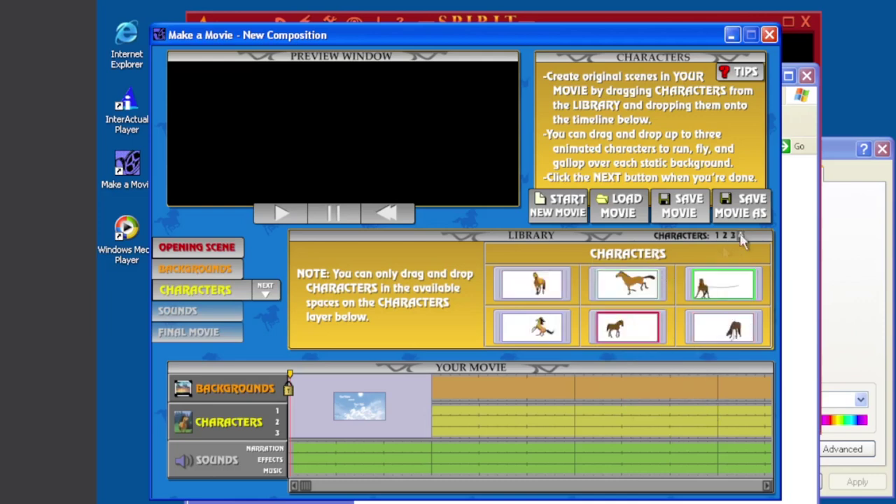
{"action": "left_click_drag", "start_coordinate": [553, 284], "coordinate": [452, 413]}
{"action": "left_click_drag", "start_coordinate": [606, 294], "coordinate": [483, 414]}
{"action": "left_click_drag", "start_coordinate": [707, 287], "coordinate": [504, 413]}
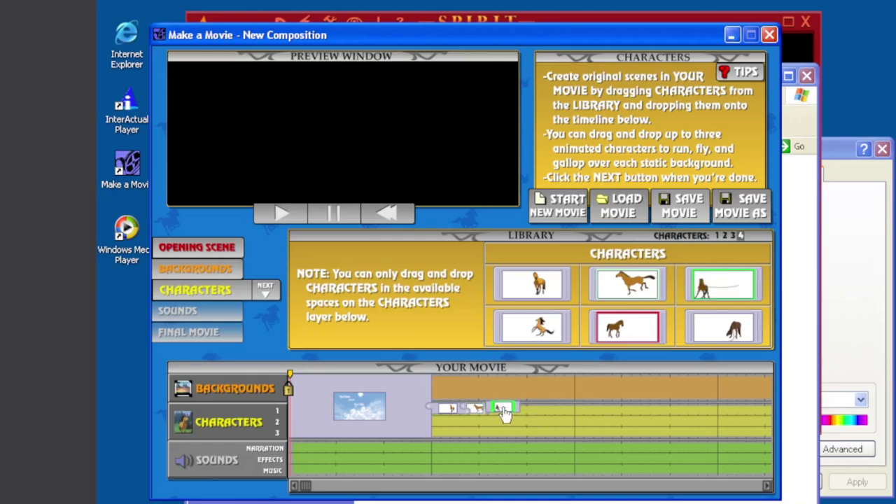
{"action": "left_click_drag", "start_coordinate": [530, 340], "coordinate": [584, 413]}
{"action": "left_click_drag", "start_coordinate": [625, 329], "coordinate": [678, 414]}
{"action": "left_click_drag", "start_coordinate": [714, 342], "coordinate": [726, 414]}
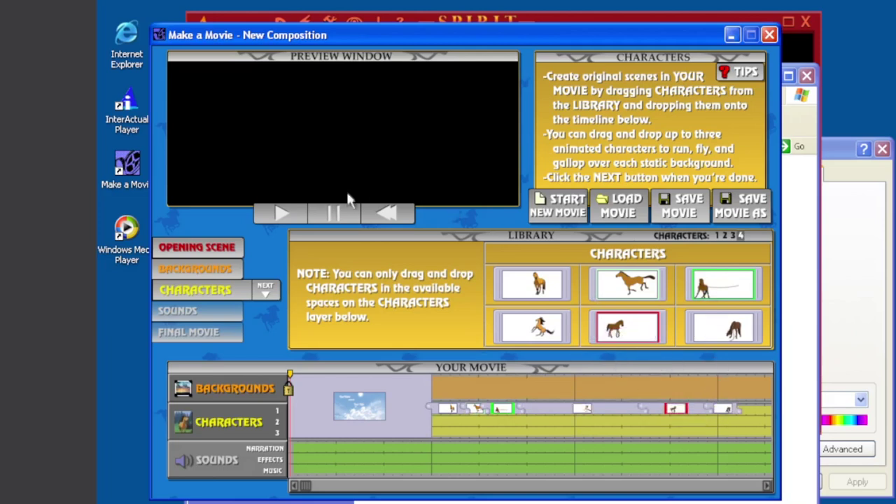
Step: Play the page 4 horse characters from the end of the opening scene and rewind to the start
{"action": "left_click_drag", "start_coordinate": [294, 382], "coordinate": [423, 374]}
{"action": "left_click", "coordinate": [304, 215]}
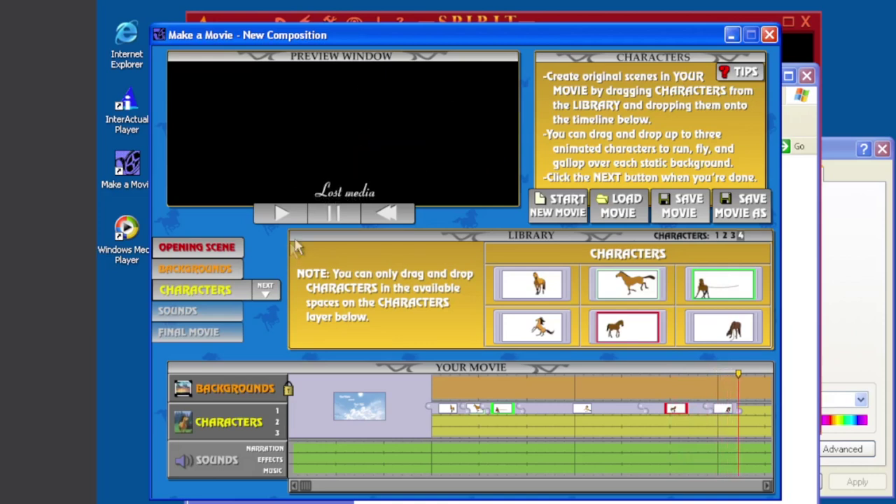
{"action": "left_click", "coordinate": [387, 216]}
Step: Clear the page 4 horse characters from the Characters track and advance to the Sounds stage
{"action": "left_click_drag", "start_coordinate": [449, 414], "coordinate": [552, 326]}
{"action": "left_click_drag", "start_coordinate": [582, 409], "coordinate": [566, 320]}
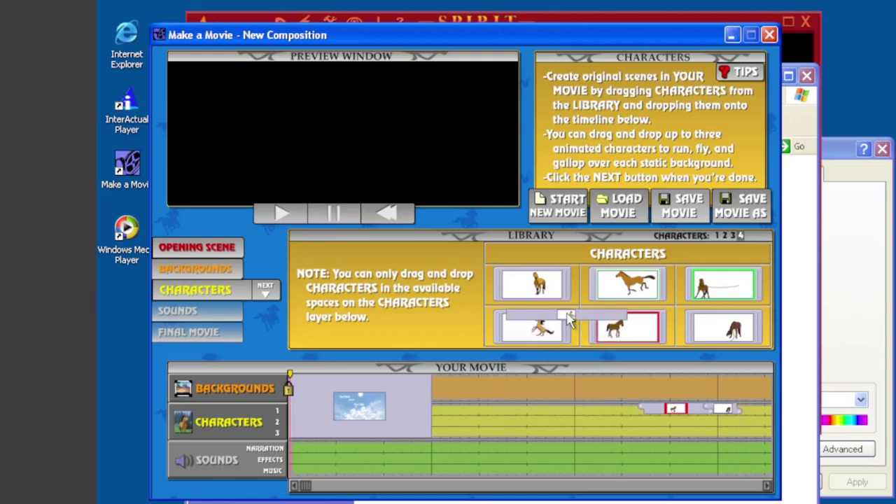
{"action": "left_click_drag", "start_coordinate": [681, 416], "coordinate": [668, 329]}
{"action": "left_click_drag", "start_coordinate": [724, 412], "coordinate": [658, 322]}
{"action": "left_click", "coordinate": [264, 292]}
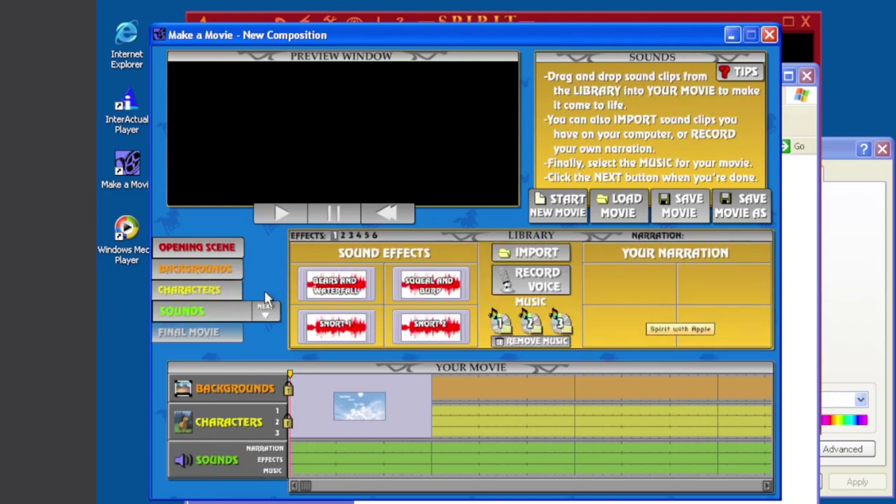
Step: Place the page 1 effects Bears and Waterfall, Squeal and Burp, Snort 1 and Snort 2 in order on the Effects row
{"action": "left_click_drag", "start_coordinate": [345, 294], "coordinate": [319, 454]}
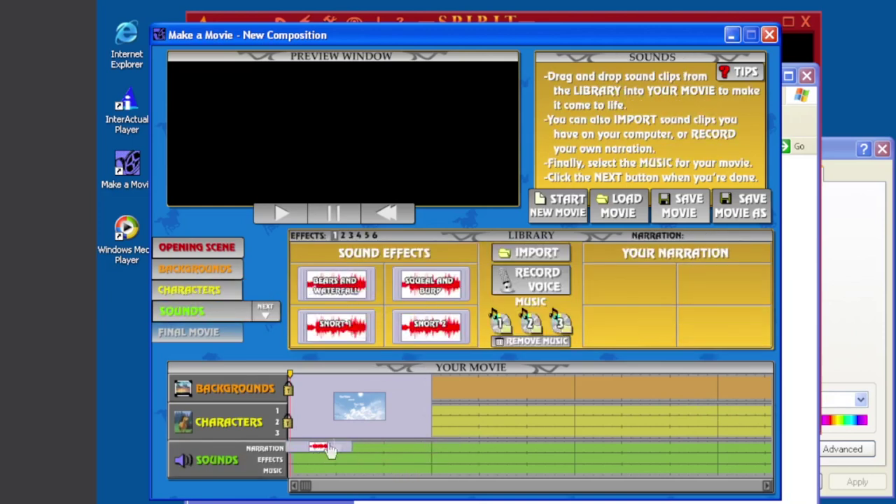
{"action": "left_click_drag", "start_coordinate": [434, 297], "coordinate": [381, 465]}
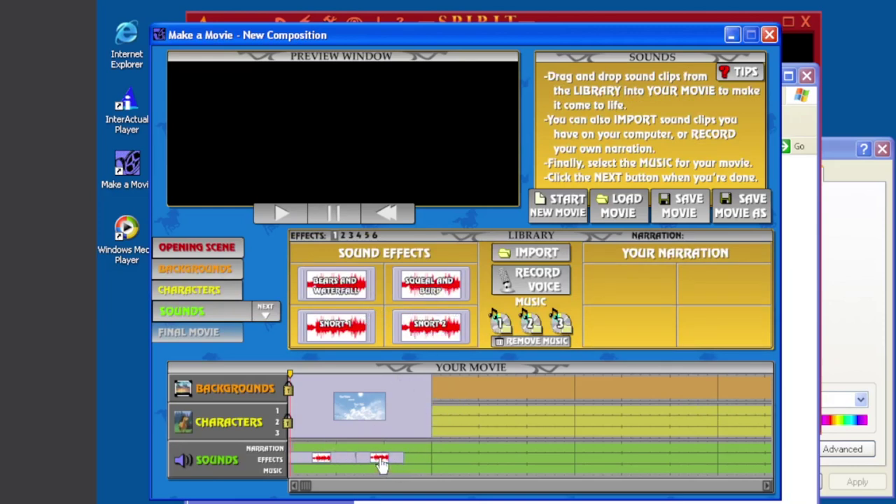
{"action": "left_click_drag", "start_coordinate": [348, 343], "coordinate": [447, 459]}
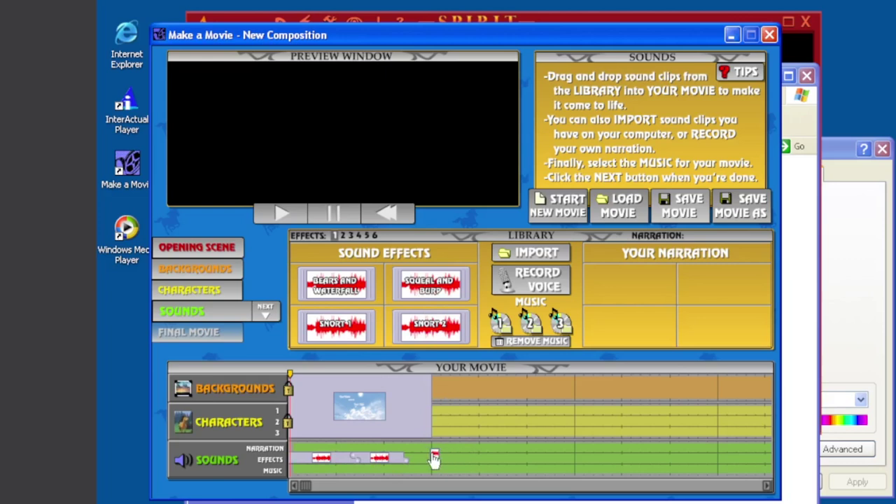
{"action": "left_click_drag", "start_coordinate": [416, 343], "coordinate": [431, 442]}
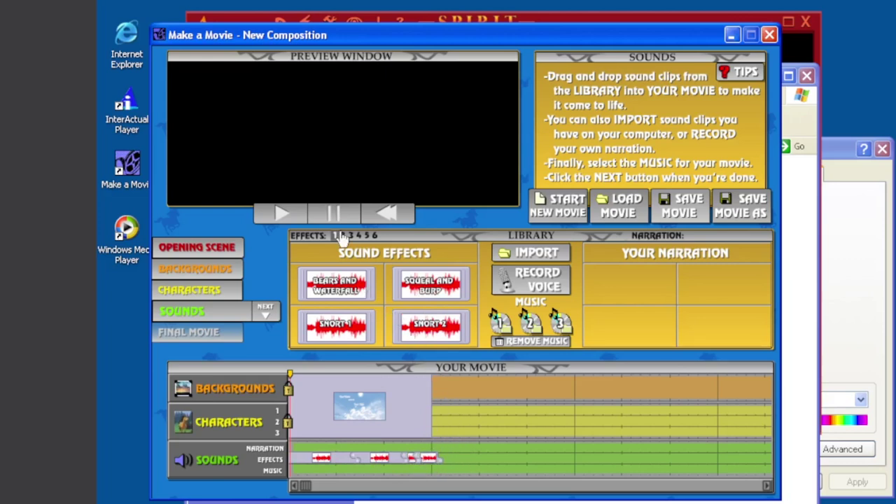
Step: Append Stampede 1, Stampede 2 and Distant Stampede from effects page 2 to the Effects row and play the movie
{"action": "left_click", "coordinate": [342, 236]}
{"action": "left_click_drag", "start_coordinate": [336, 284], "coordinate": [488, 464]}
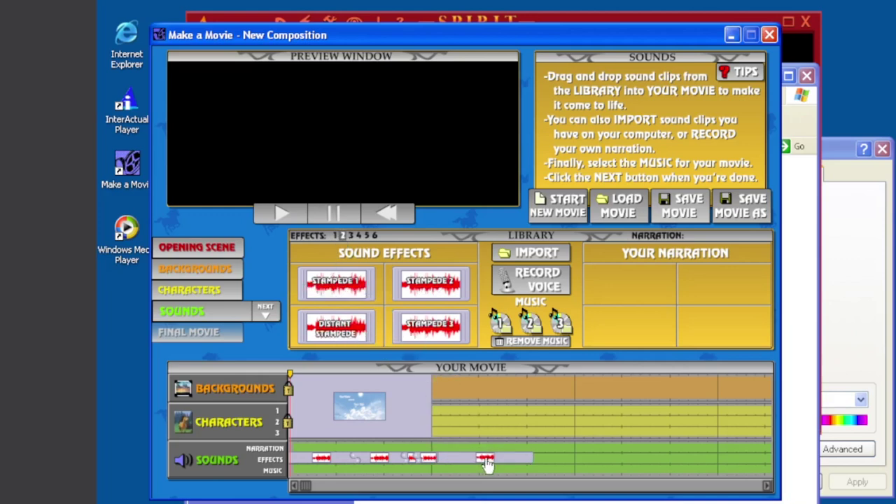
{"action": "left_click_drag", "start_coordinate": [420, 308], "coordinate": [580, 464]}
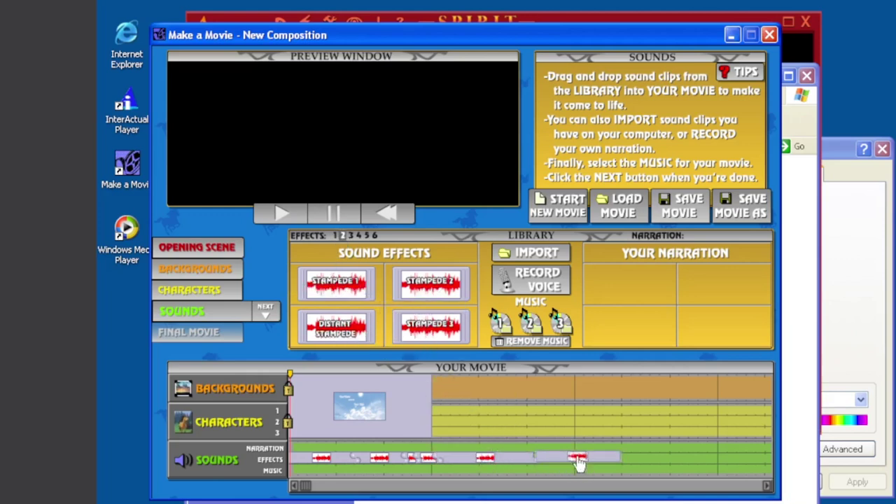
{"action": "left_click_drag", "start_coordinate": [322, 331], "coordinate": [676, 462]}
{"action": "left_click", "coordinate": [275, 216]}
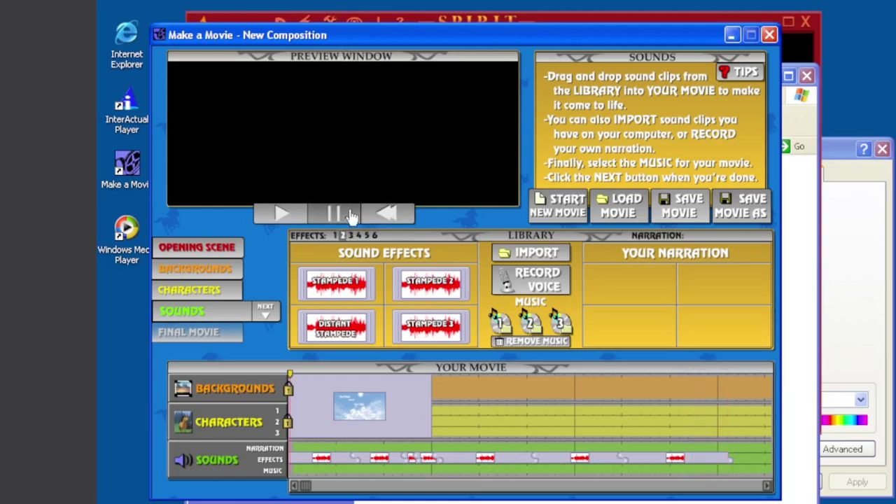
Step: Remove the page 1 sound clips and the Stampede 1 and Stampede 2 clips from the Effects row
{"action": "left_click_drag", "start_coordinate": [321, 458], "coordinate": [360, 392]}
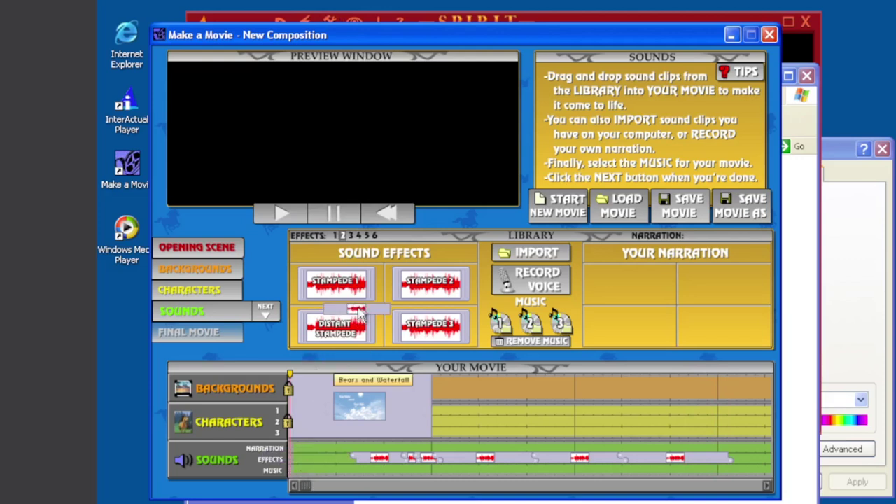
{"action": "left_click_drag", "start_coordinate": [379, 460], "coordinate": [432, 294]}
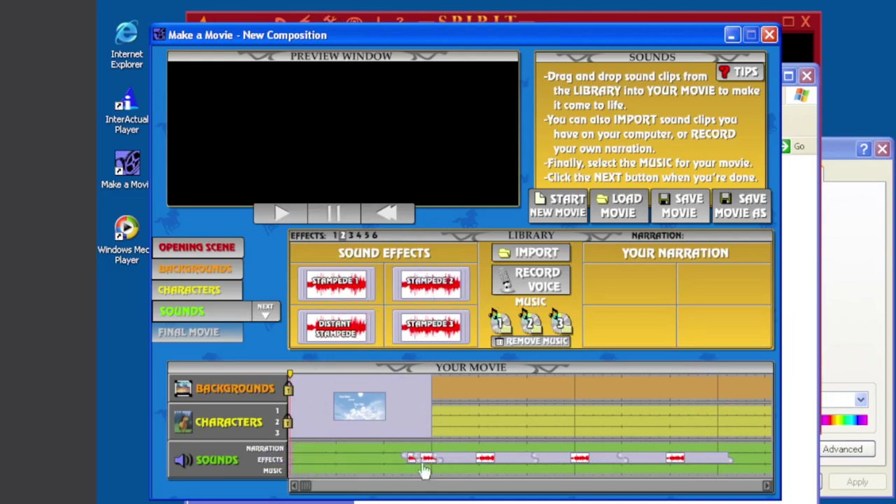
{"action": "left_click_drag", "start_coordinate": [414, 428], "coordinate": [449, 433]}
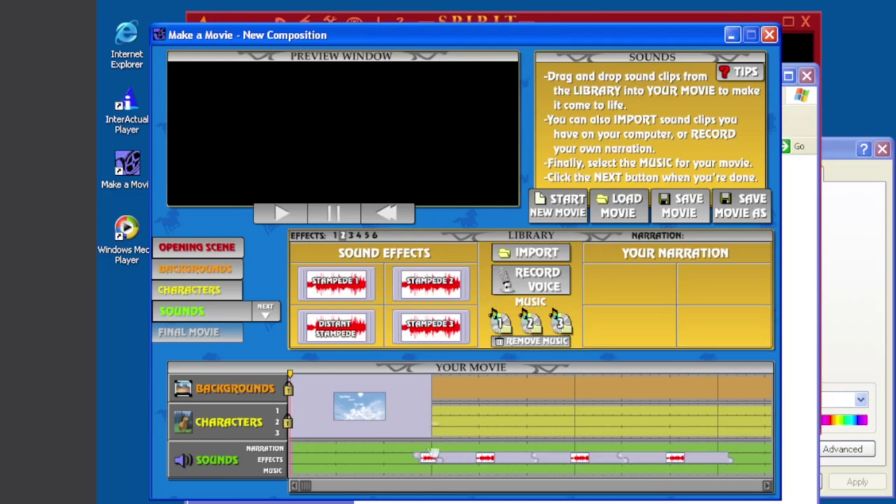
{"action": "left_click_drag", "start_coordinate": [427, 460], "coordinate": [441, 385]}
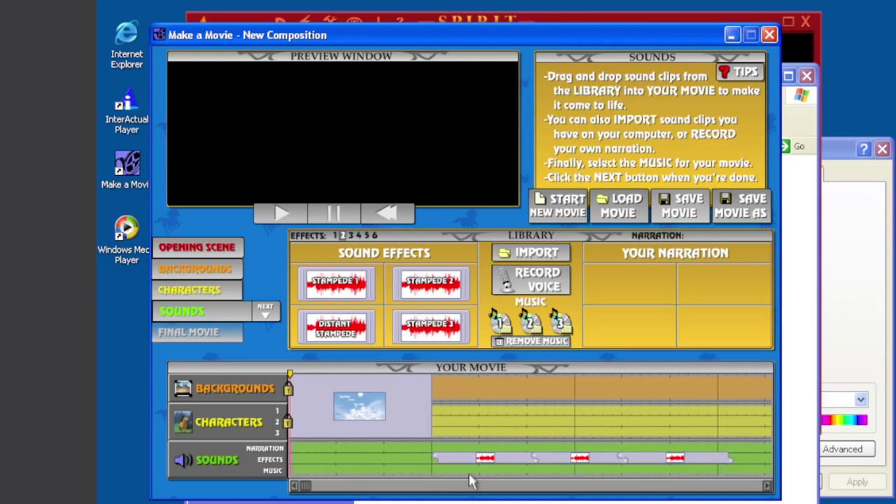
{"action": "left_click_drag", "start_coordinate": [471, 463], "coordinate": [469, 353]}
{"action": "left_click_drag", "start_coordinate": [589, 464], "coordinate": [516, 369]}
Step: Replace Distant Stampede with Stampede 3, Stampede 4, Gallop 1, Gallop 2 and Neigh 1 in order on the Effects row
{"action": "left_click_drag", "start_coordinate": [697, 459], "coordinate": [321, 466]}
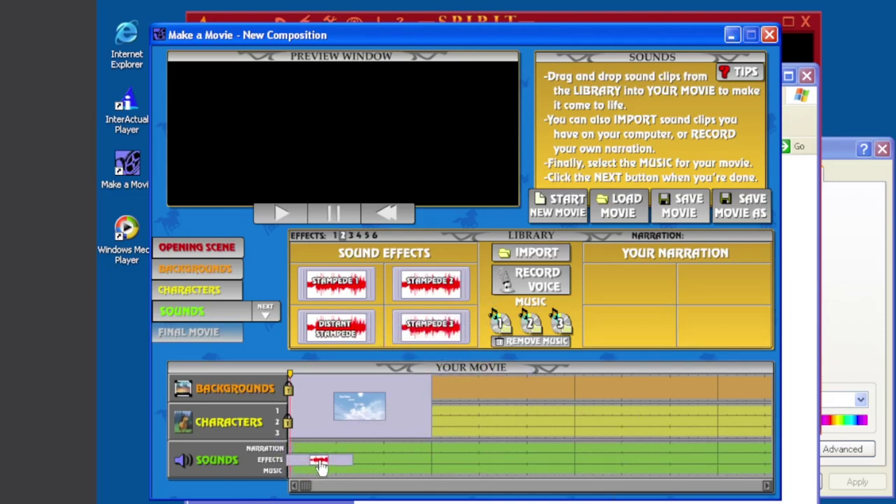
{"action": "left_click", "coordinate": [350, 235]}
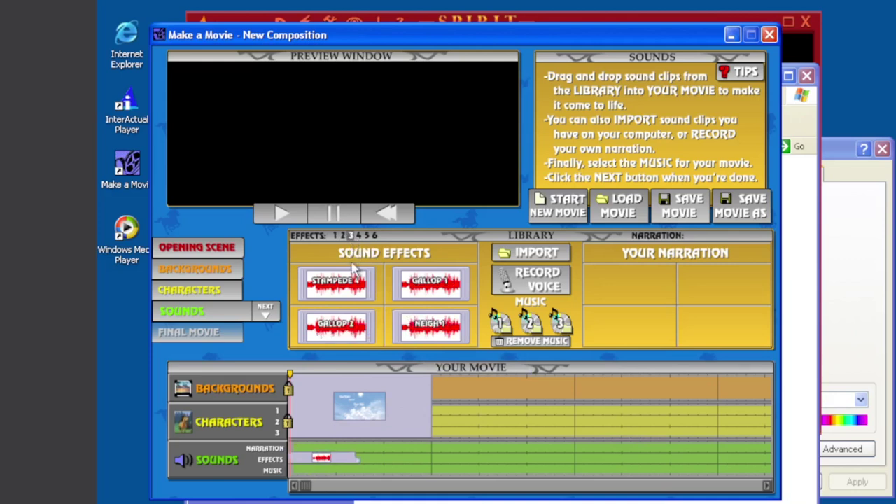
{"action": "left_click_drag", "start_coordinate": [353, 294], "coordinate": [412, 459]}
{"action": "left_click_drag", "start_coordinate": [432, 283], "coordinate": [504, 459]}
{"action": "left_click_drag", "start_coordinate": [322, 326], "coordinate": [571, 466]}
{"action": "left_click_drag", "start_coordinate": [438, 343], "coordinate": [630, 459]}
Step: Append Neigh 2 and Neighs from effects page 4, and play the whole effects sequence before rewinding to the start
{"action": "left_click", "coordinate": [358, 236]}
{"action": "left_click_drag", "start_coordinate": [336, 288], "coordinate": [682, 463]}
{"action": "left_click_drag", "start_coordinate": [431, 283], "coordinate": [729, 459]}
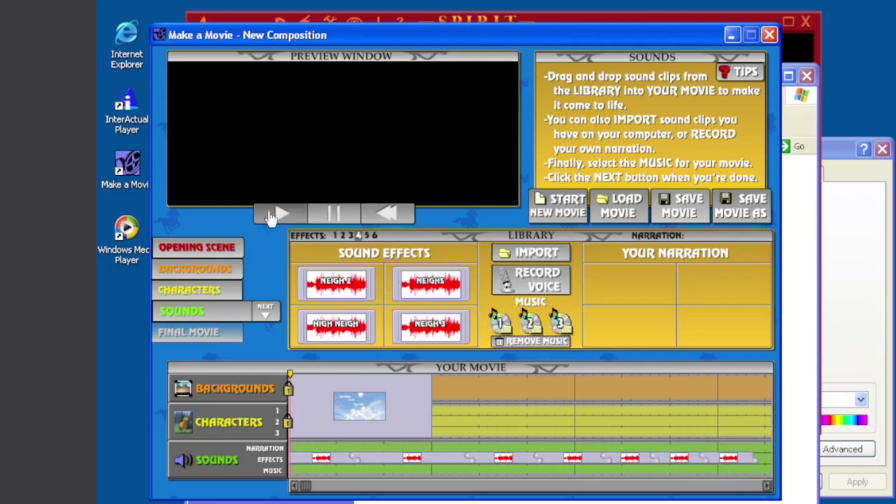
{"action": "left_click", "coordinate": [275, 216]}
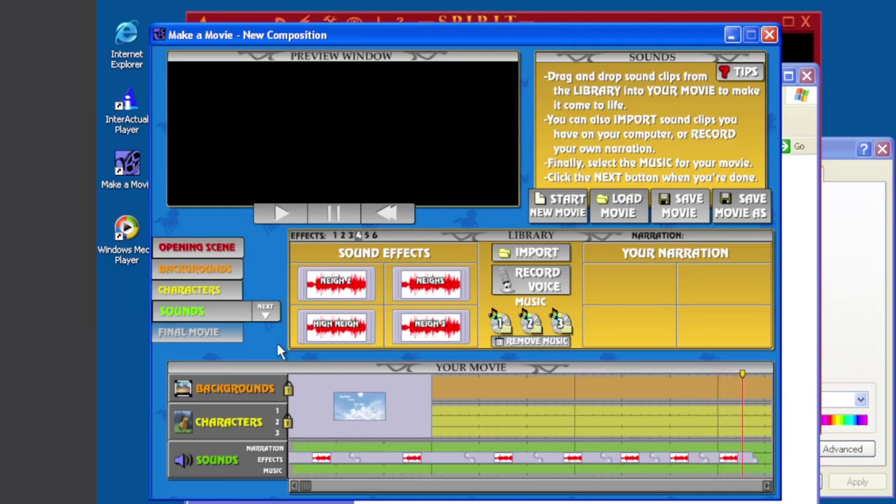
{"action": "left_click", "coordinate": [387, 213]}
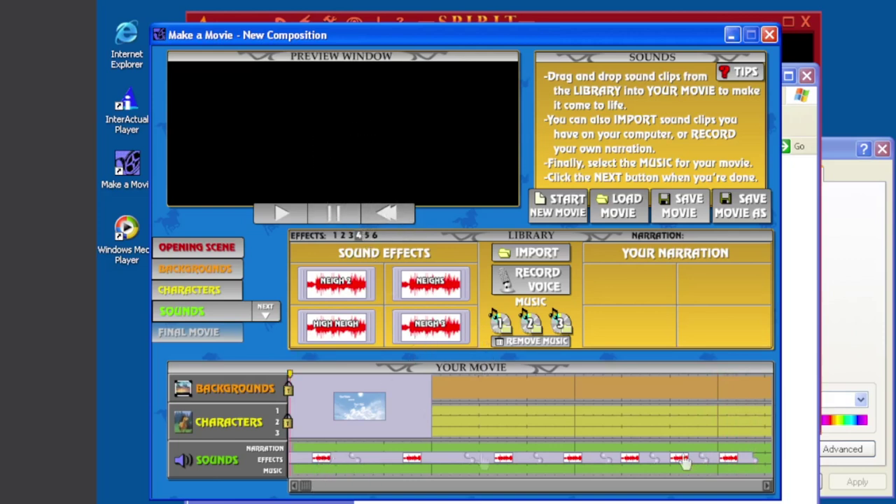
Step: Clear all the stampede, gallop and neigh clips from the Effects row
{"action": "left_click_drag", "start_coordinate": [728, 458], "coordinate": [471, 317]}
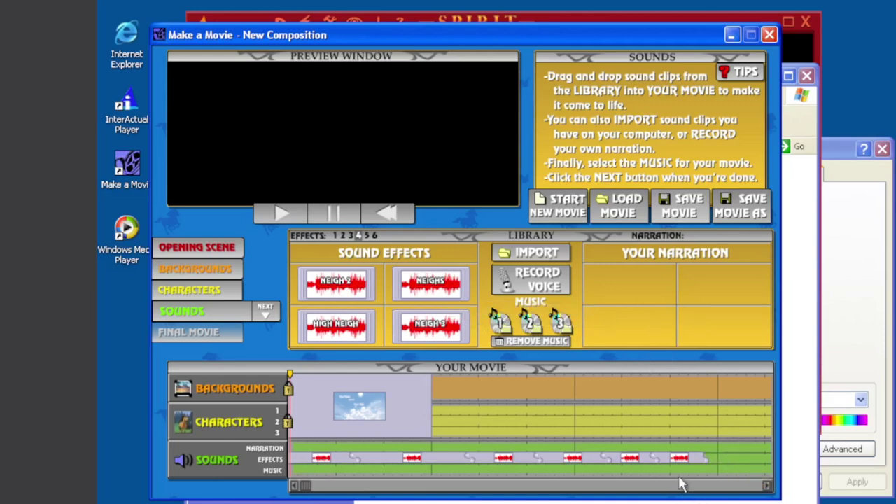
{"action": "left_click_drag", "start_coordinate": [683, 464], "coordinate": [416, 310]}
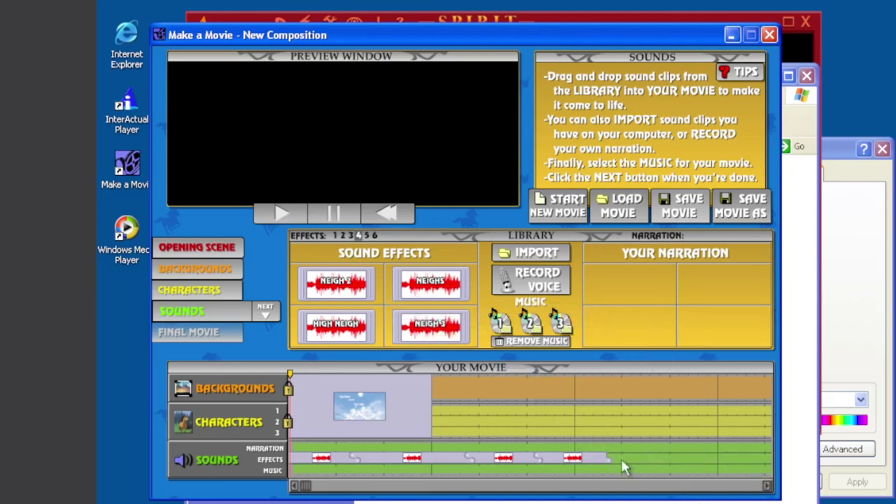
{"action": "left_click_drag", "start_coordinate": [571, 457], "coordinate": [497, 399]}
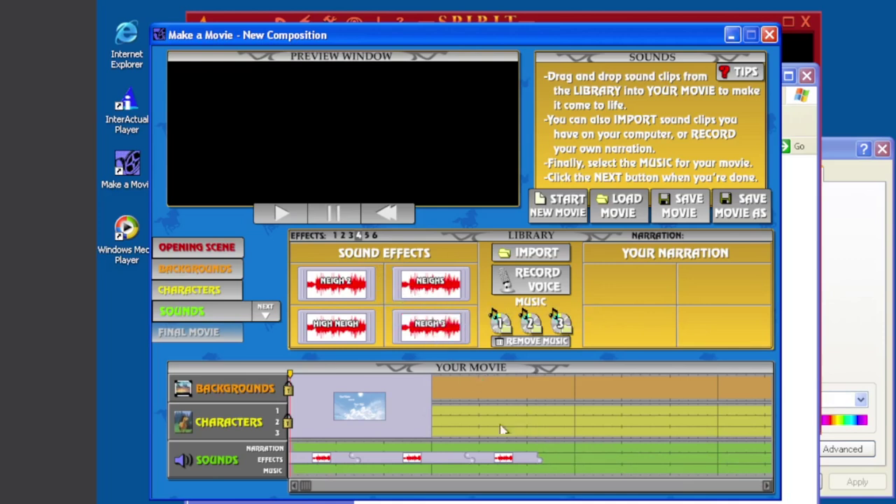
{"action": "left_click_drag", "start_coordinate": [506, 461], "coordinate": [399, 317]}
{"action": "left_click_drag", "start_coordinate": [412, 459], "coordinate": [396, 328]}
{"action": "left_click_drag", "start_coordinate": [333, 462], "coordinate": [359, 329]}
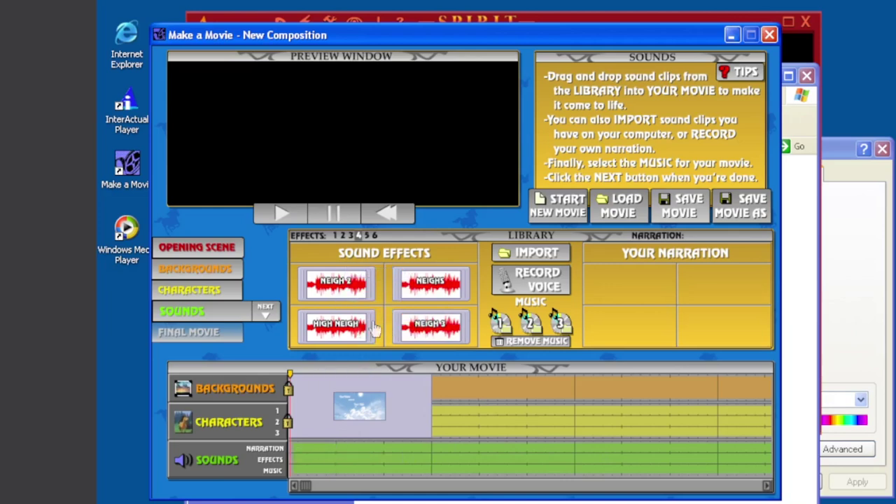
Step: Try out High Neigh and Neigh 3 at the start of the Effects row and remove both after playback
{"action": "left_click", "coordinate": [296, 466]}
{"action": "left_click_drag", "start_coordinate": [410, 340], "coordinate": [324, 465]}
{"action": "left_click", "coordinate": [299, 221]}
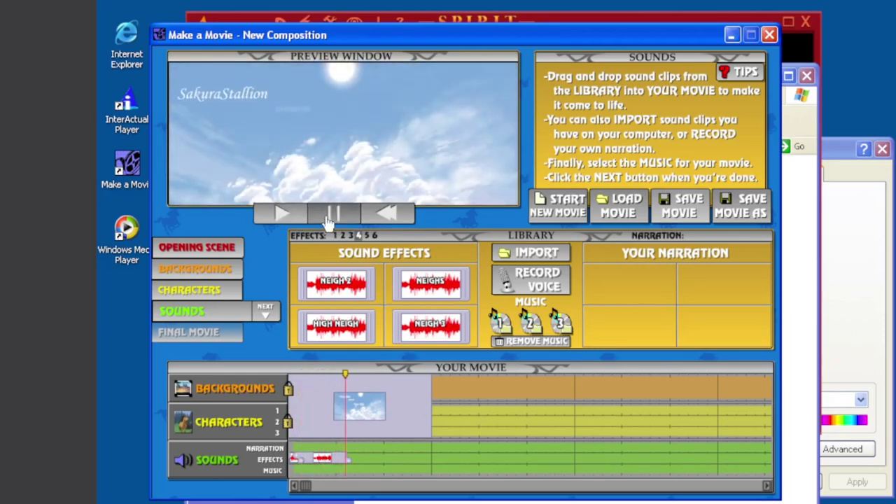
{"action": "left_click", "coordinate": [404, 214]}
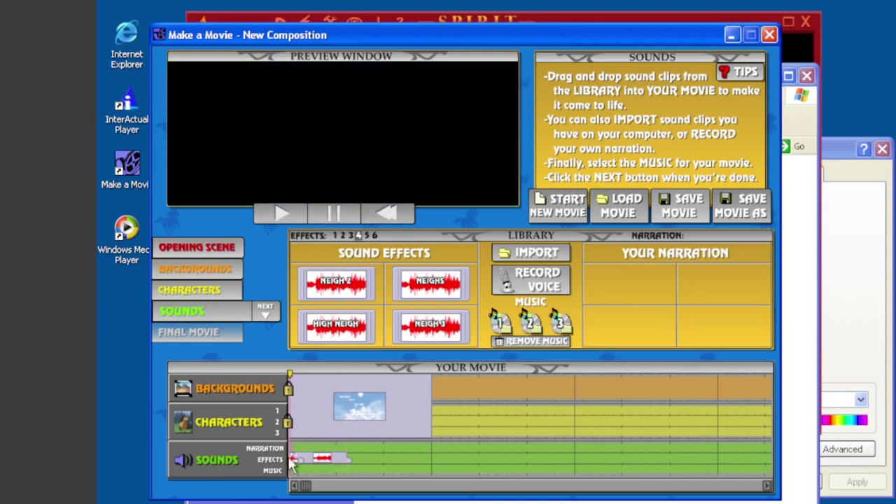
{"action": "left_click_drag", "start_coordinate": [326, 470], "coordinate": [369, 258]}
Step: Place the page 5 effects Squeal, Puma Attack, Geyser and River in order on the Effects row
{"action": "left_click", "coordinate": [367, 236]}
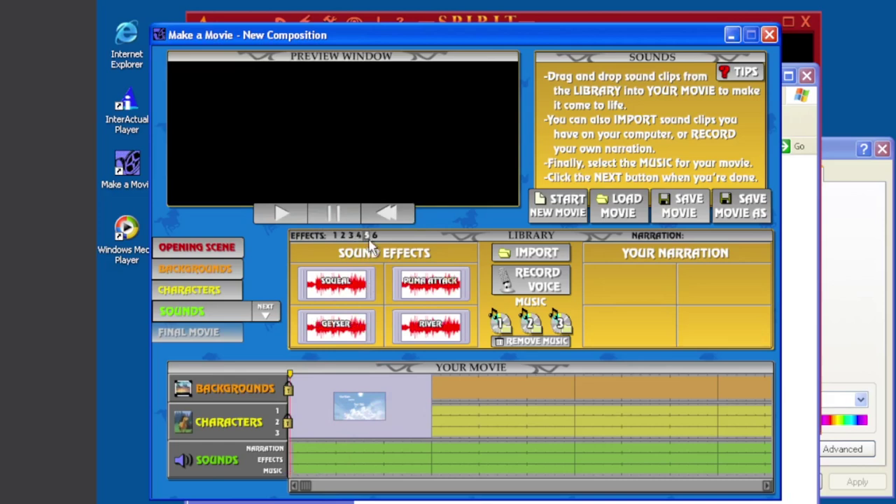
{"action": "left_click_drag", "start_coordinate": [346, 292], "coordinate": [299, 467]}
{"action": "left_click_drag", "start_coordinate": [427, 301], "coordinate": [349, 460]}
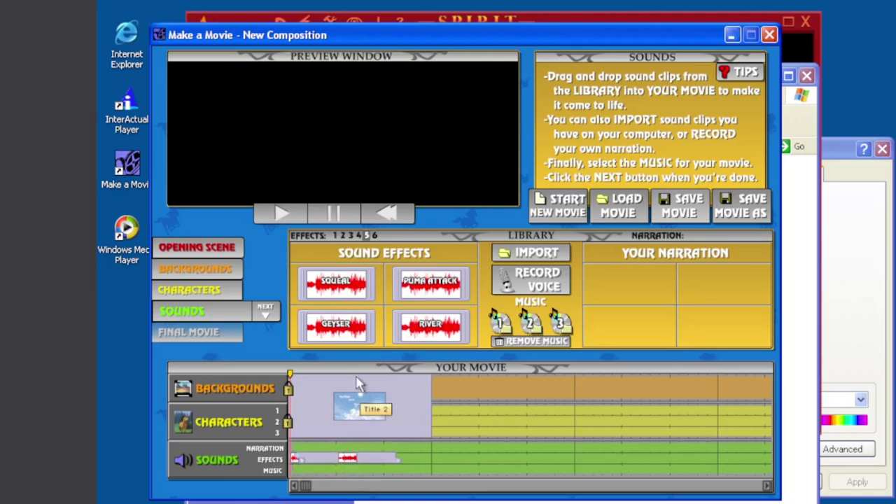
{"action": "left_click_drag", "start_coordinate": [351, 335], "coordinate": [435, 459]}
{"action": "left_click_drag", "start_coordinate": [434, 329], "coordinate": [492, 466]}
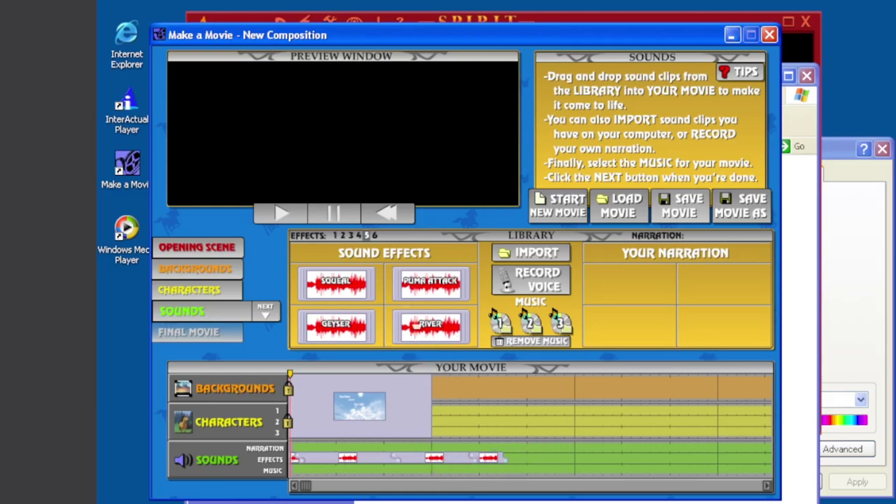
Step: Append the page 6 effects Storm, Whinny, Whinnies and Whinny in Water in order after the River clip
{"action": "left_click", "coordinate": [374, 236]}
{"action": "left_click_drag", "start_coordinate": [345, 308], "coordinate": [562, 466]}
{"action": "left_click_drag", "start_coordinate": [433, 283], "coordinate": [633, 462]}
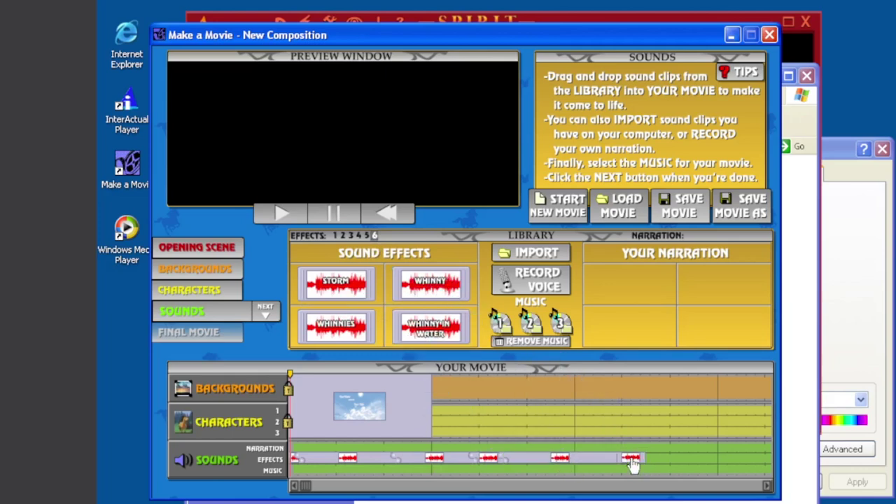
{"action": "left_click_drag", "start_coordinate": [350, 329], "coordinate": [678, 461]}
{"action": "left_click_drag", "start_coordinate": [448, 336], "coordinate": [756, 464]}
Step: Play the page 5 and page 6 effects from the start of the movie and return to the beginning
{"action": "left_click", "coordinate": [725, 486]}
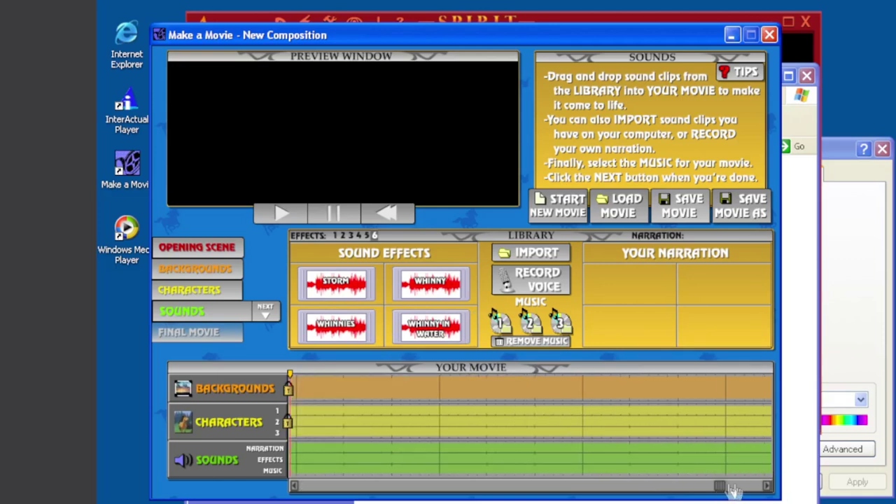
{"action": "left_click_drag", "start_coordinate": [732, 493], "coordinate": [392, 497]}
{"action": "mouse_move", "coordinate": [520, 460]}
{"action": "left_mouse_down"}
{"action": "mouse_move", "coordinate": [570, 462]}
{"action": "mouse_move", "coordinate": [522, 462]}
{"action": "left_mouse_up"}
{"action": "left_click_drag", "start_coordinate": [395, 488], "coordinate": [280, 486]}
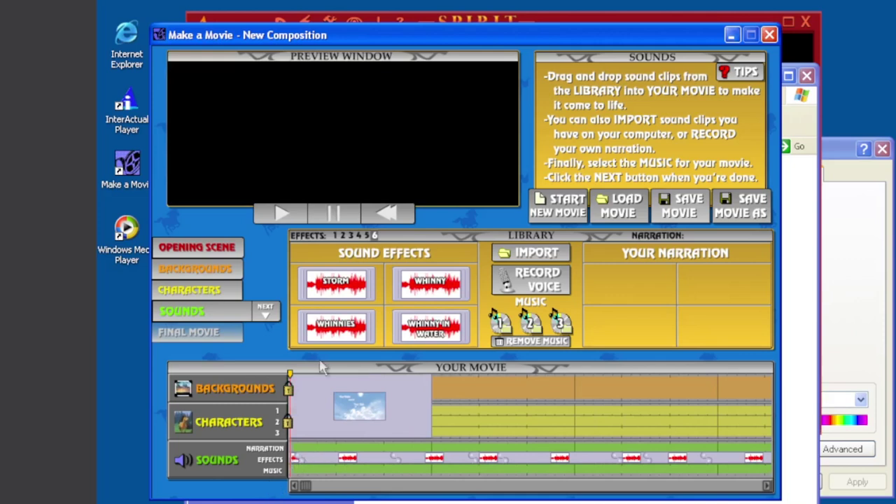
{"action": "left_click", "coordinate": [283, 213]}
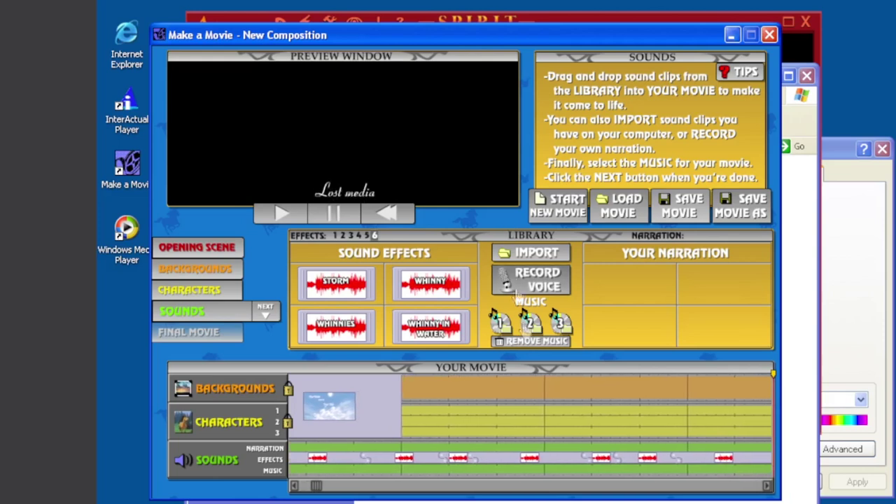
{"action": "left_click", "coordinate": [334, 212]}
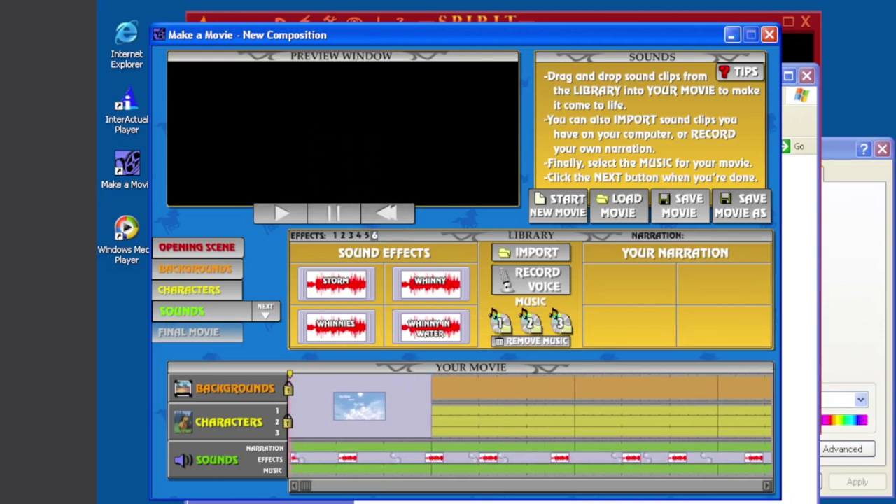
Step: Clear all page 5 and page 6 clips from the Effects row and advance to the Final Movie stage
{"action": "left_click_drag", "start_coordinate": [315, 458], "coordinate": [378, 361]}
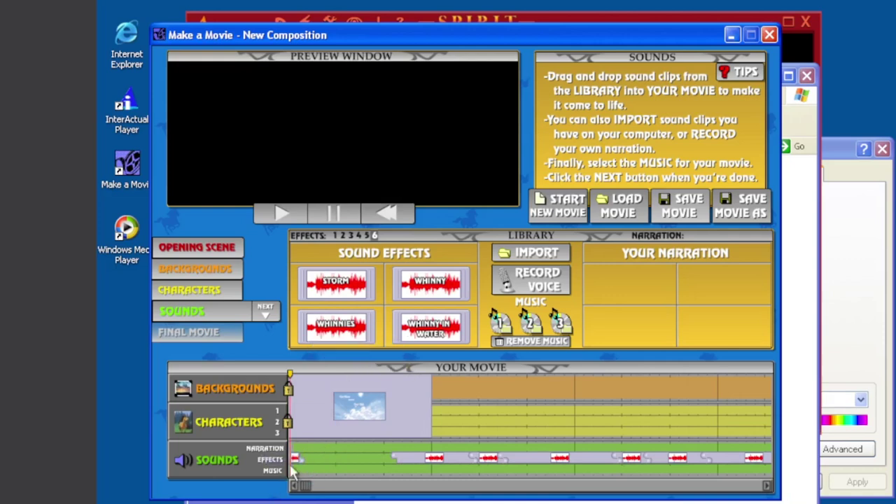
{"action": "left_click_drag", "start_coordinate": [735, 464], "coordinate": [571, 291]}
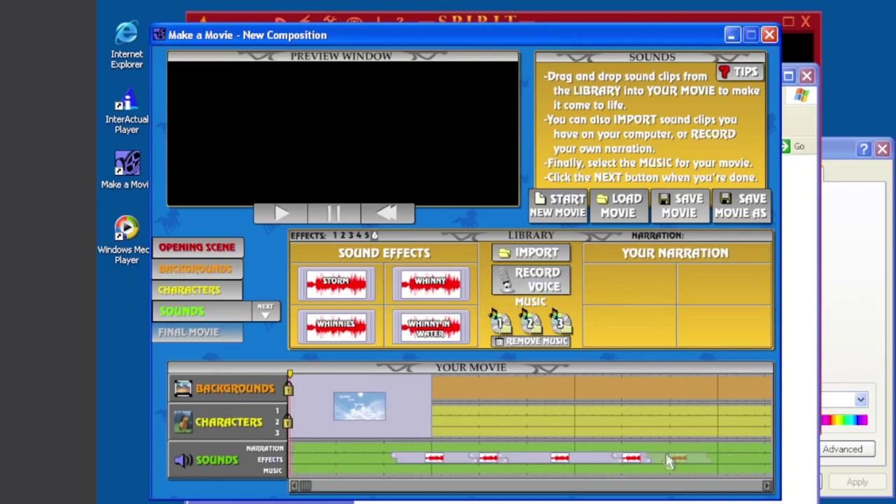
{"action": "left_click_drag", "start_coordinate": [636, 455], "coordinate": [431, 338]}
{"action": "left_click_drag", "start_coordinate": [634, 464], "coordinate": [367, 308]}
{"action": "left_click_drag", "start_coordinate": [485, 466], "coordinate": [419, 329]}
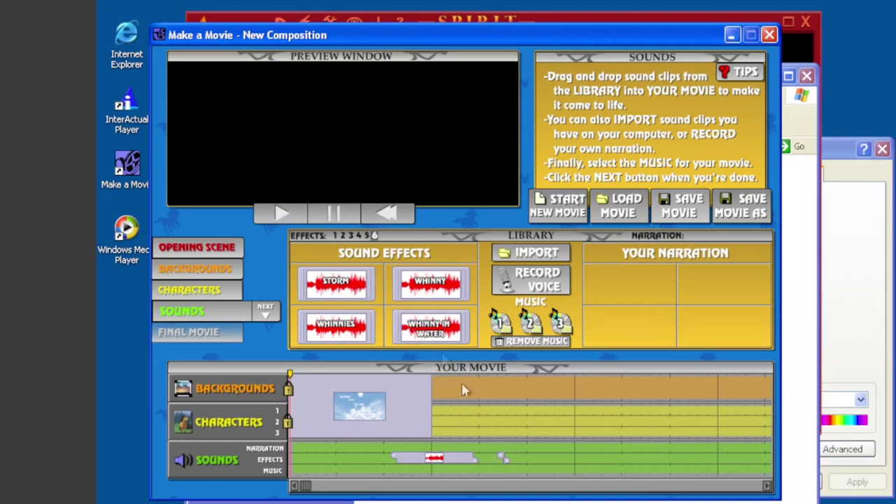
{"action": "left_click_drag", "start_coordinate": [446, 464], "coordinate": [420, 325]}
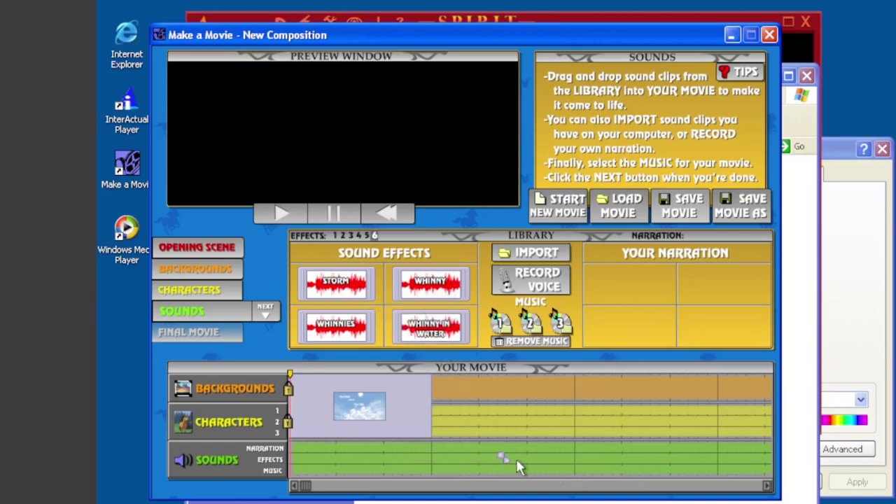
{"action": "left_click_drag", "start_coordinate": [508, 466], "coordinate": [434, 321]}
{"action": "left_click", "coordinate": [265, 316]}
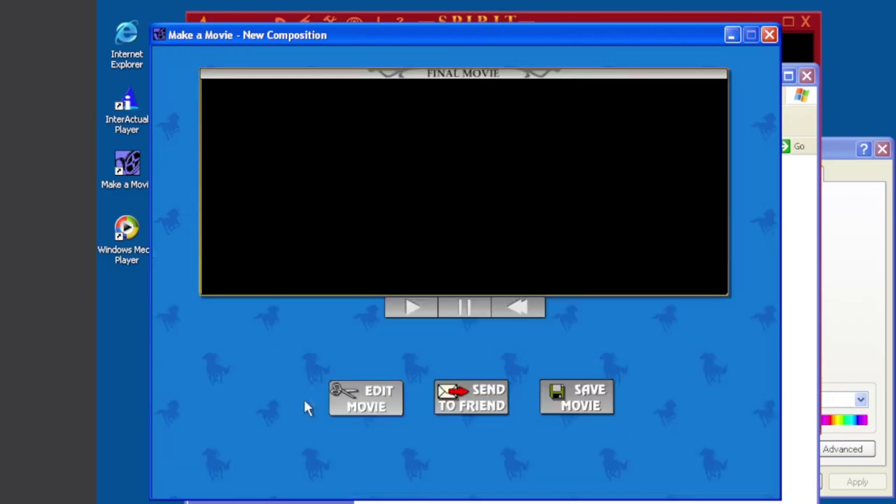
Step: Return from the Final Movie to the Sounds stage, add music track 1 and play the movie
{"action": "left_click", "coordinate": [366, 404]}
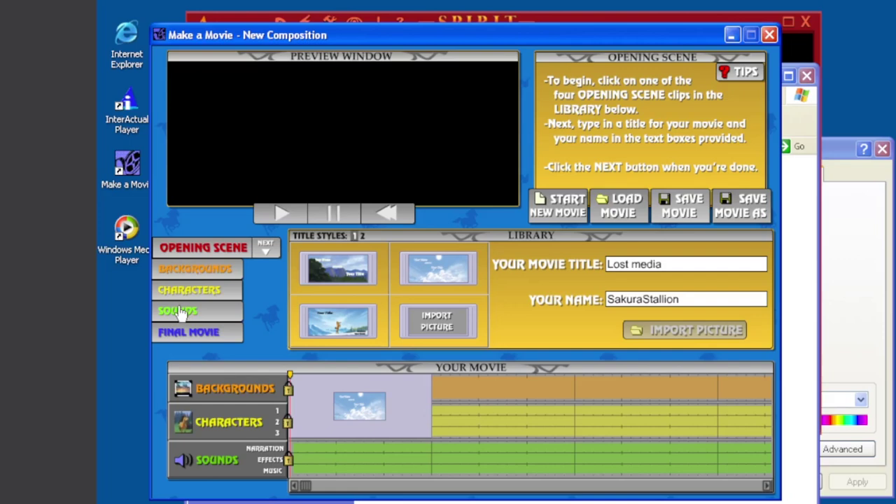
{"action": "left_click", "coordinate": [180, 312]}
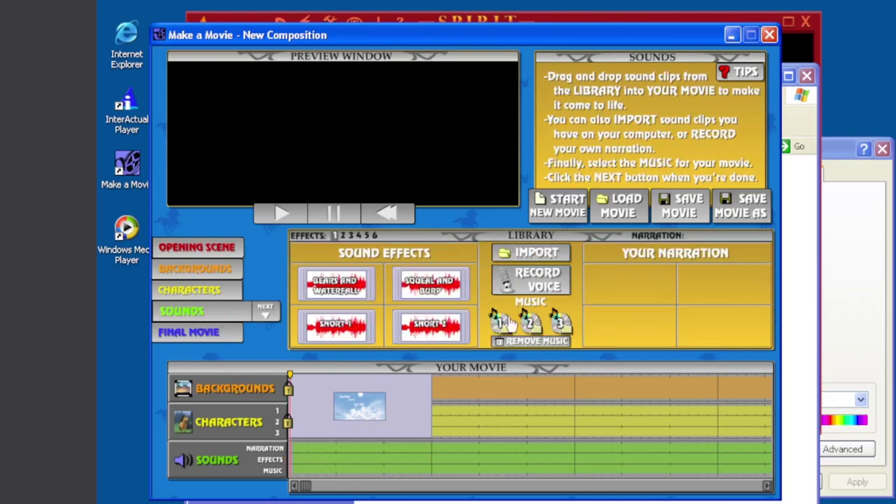
{"action": "left_click", "coordinate": [292, 216]}
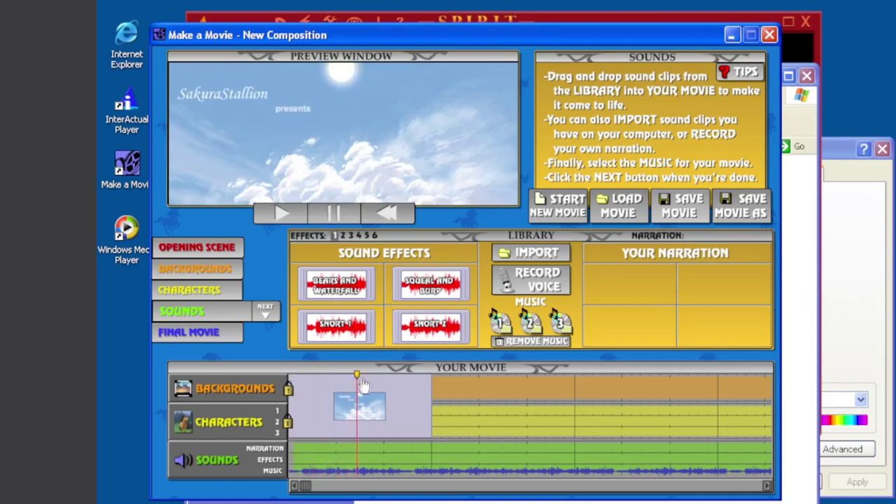
Step: Scrub the playhead past the opening scene, play the movie with music track 1 and return to the beginning
{"action": "left_click", "coordinate": [456, 379]}
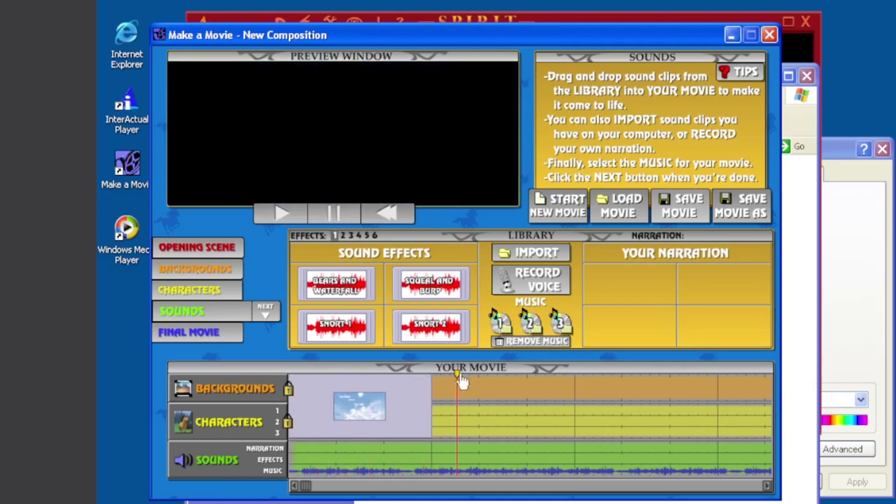
{"action": "left_click_drag", "start_coordinate": [457, 381], "coordinate": [495, 380]}
{"action": "left_click_drag", "start_coordinate": [495, 381], "coordinate": [560, 383]}
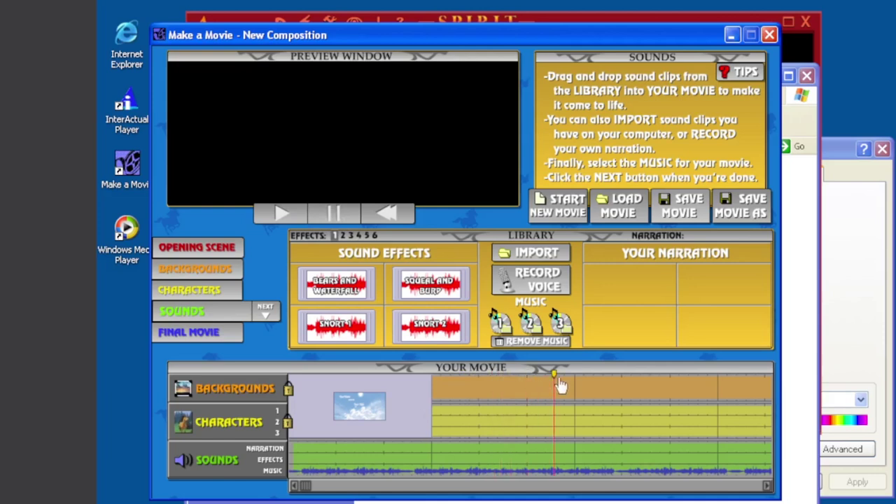
{"action": "left_click", "coordinate": [284, 213]}
{"action": "left_click", "coordinate": [284, 213]}
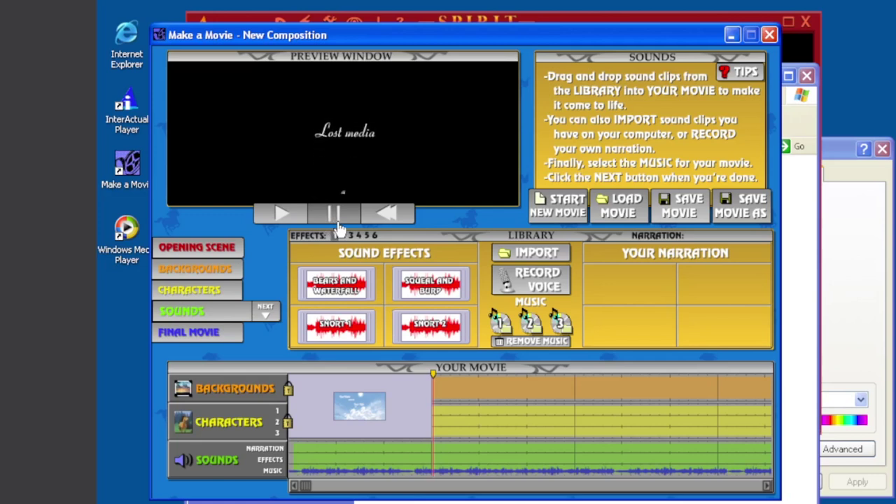
{"action": "left_click", "coordinate": [406, 214]}
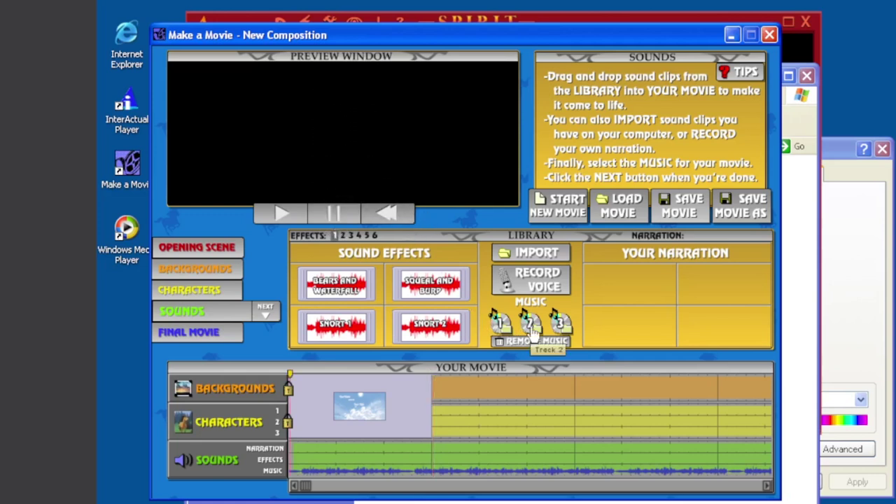
Step: Replace music track 1 with track 2, play the opening scene with it and return to the beginning
{"action": "left_click", "coordinate": [532, 341]}
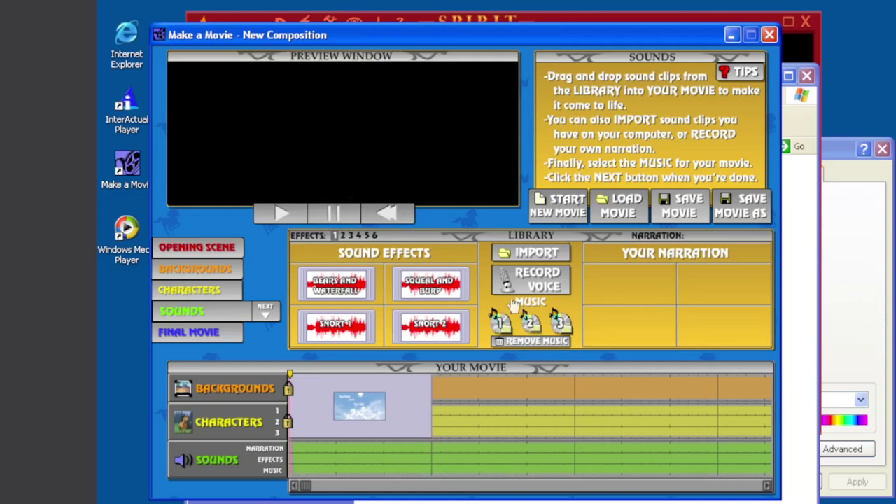
{"action": "left_click", "coordinate": [291, 224]}
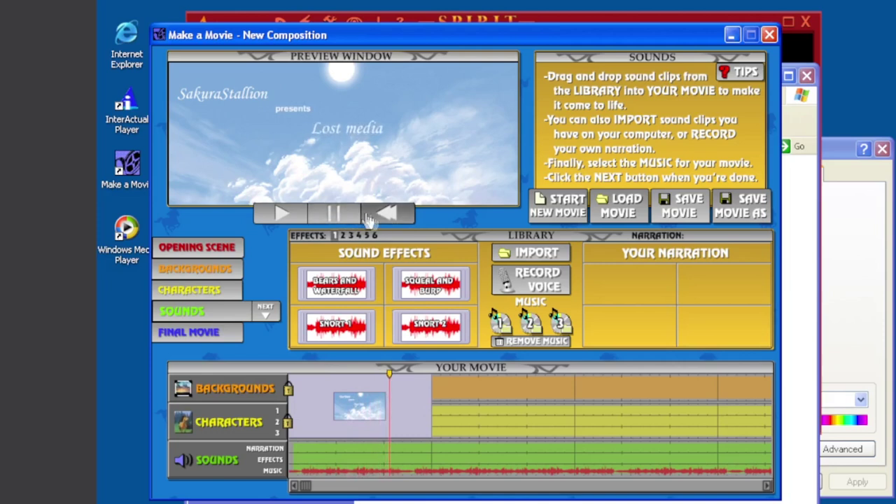
{"action": "left_click", "coordinate": [394, 221]}
Step: Replace music track 2 with track 3, play the opening scene with it and return to the beginning
{"action": "left_click", "coordinate": [497, 343]}
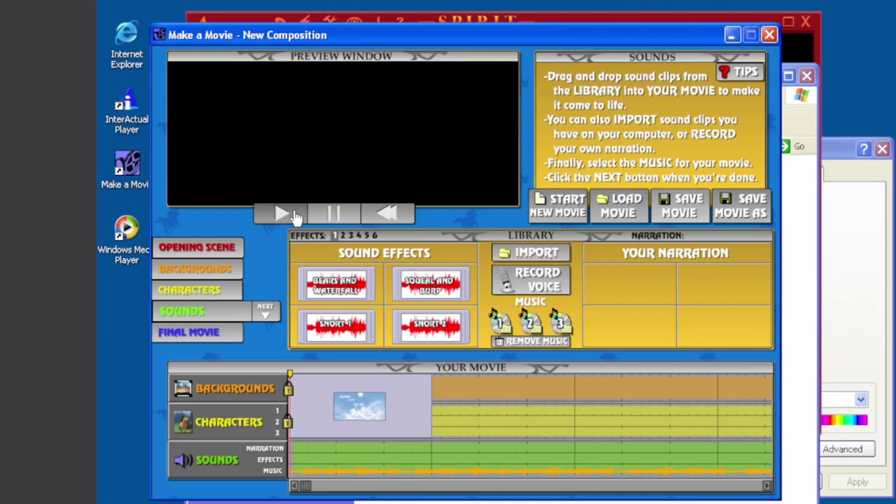
{"action": "left_click", "coordinate": [296, 217]}
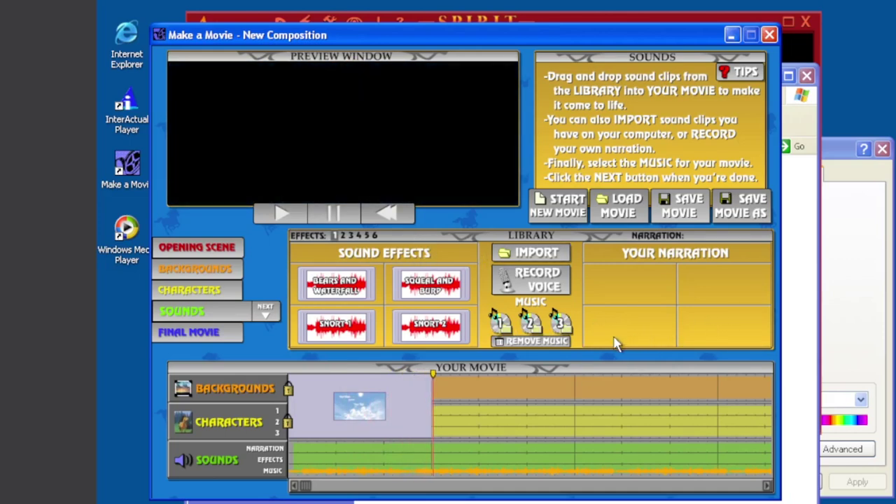
{"action": "left_click", "coordinate": [381, 214]}
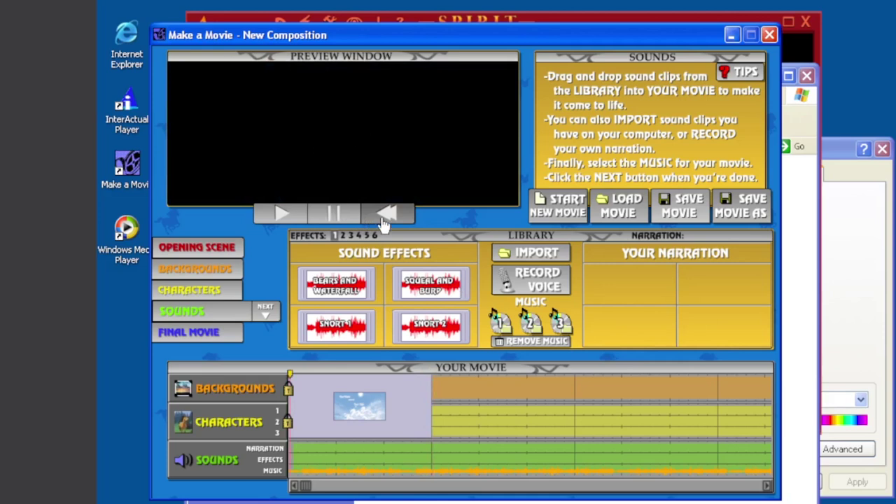